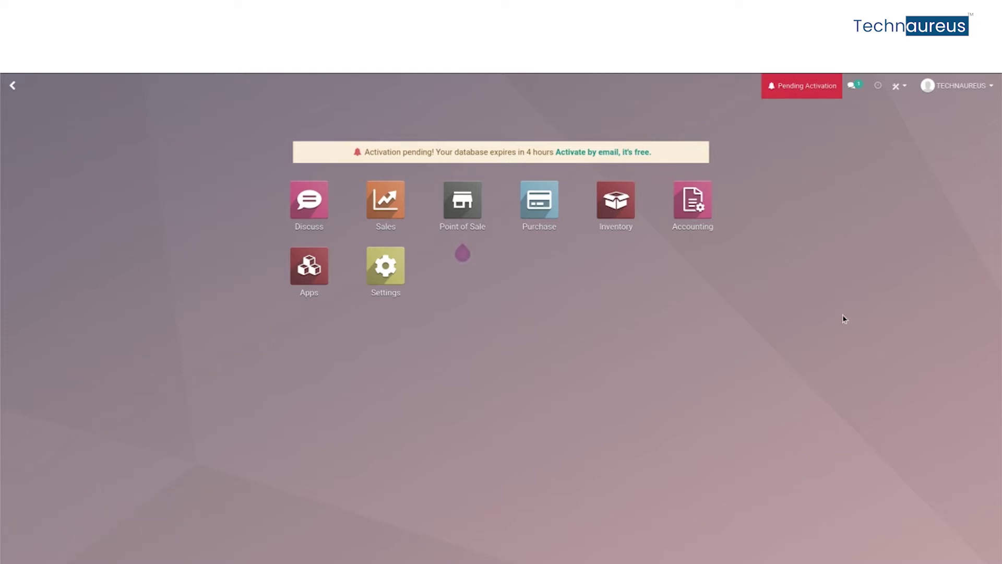
# Create a new deferred expense model in Accounting's configuration and name it RENT FOR 5 YEARS.
pyautogui.click(699, 206)
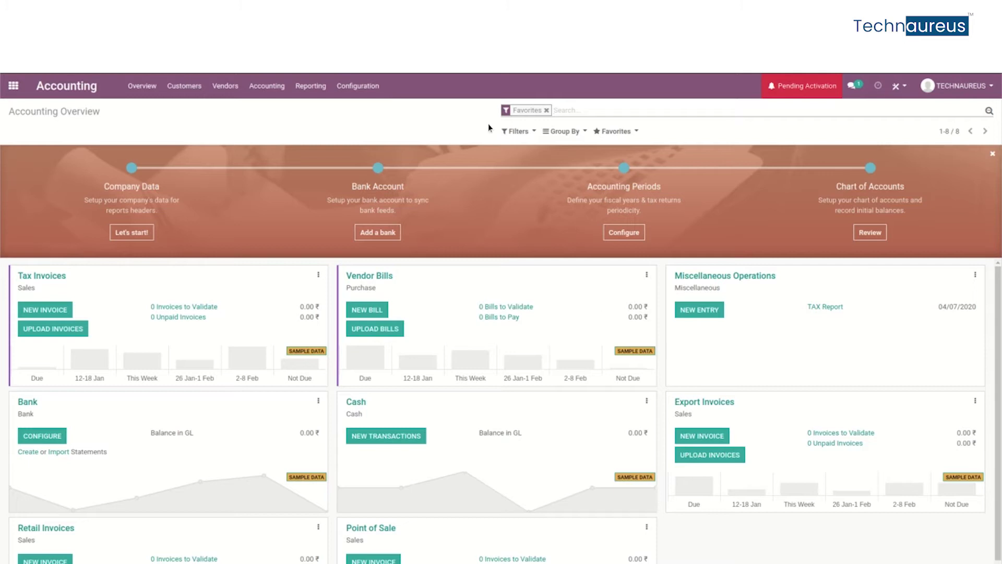
pyautogui.click(365, 94)
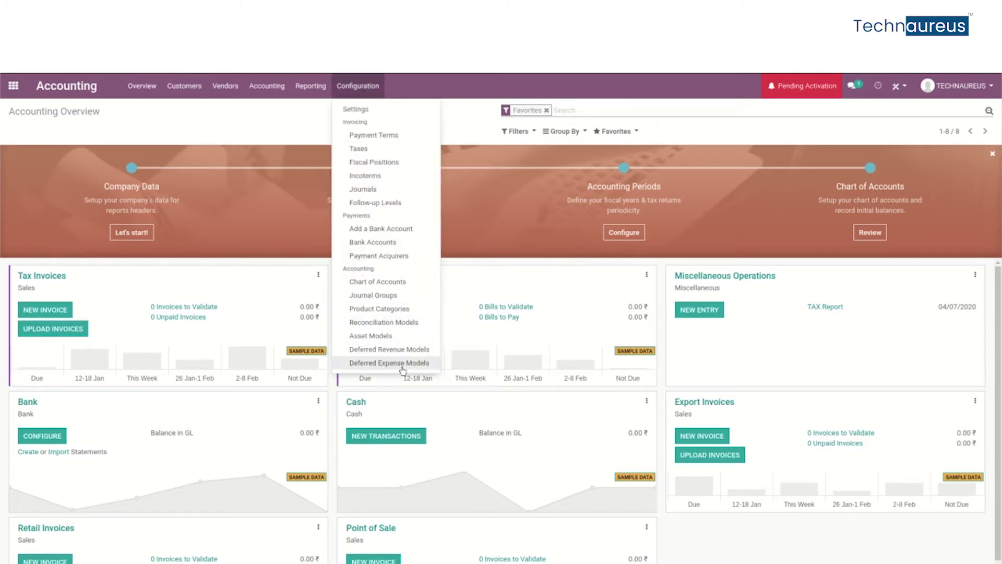
pyautogui.click(420, 364)
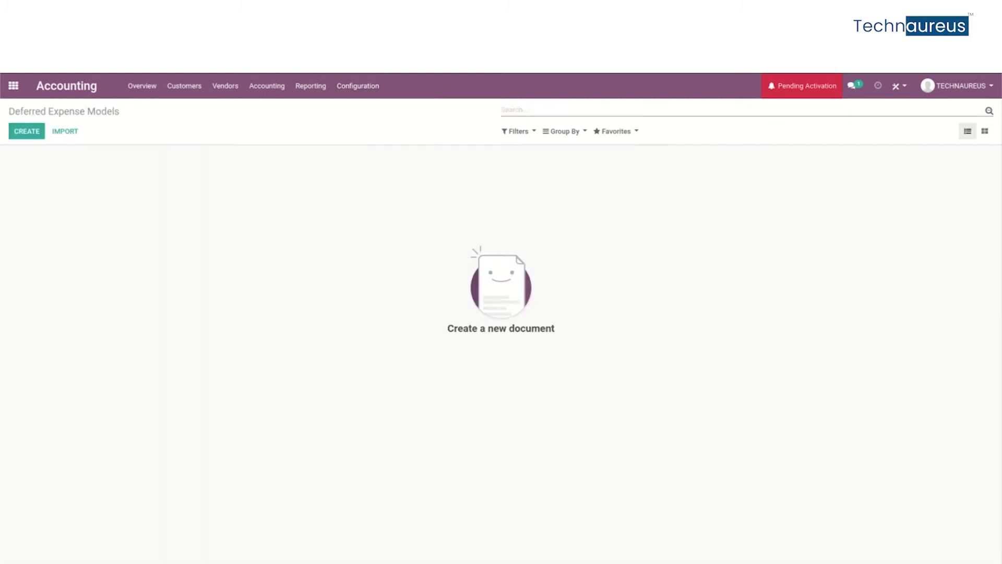
pyautogui.click(37, 136)
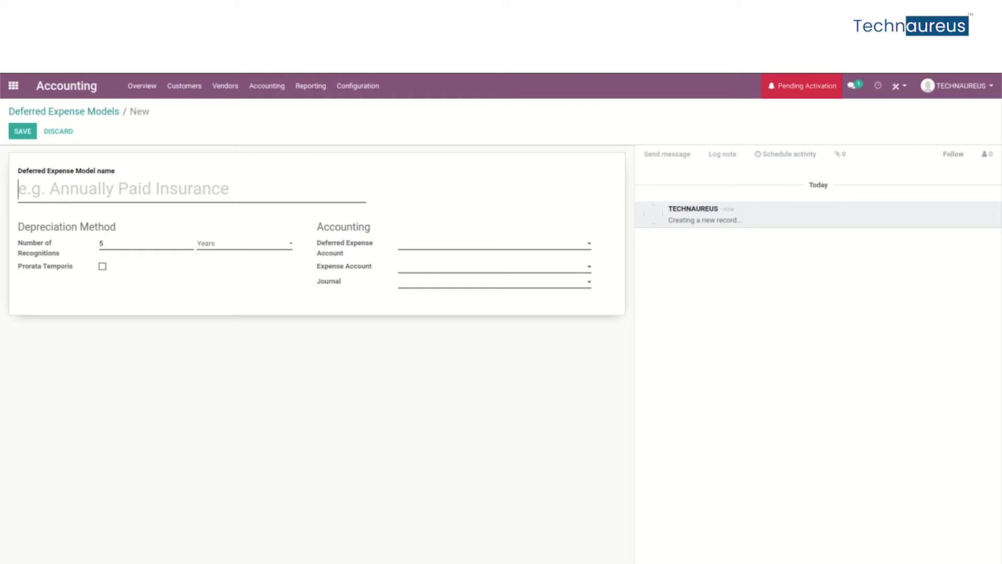
pyautogui.write('REN')
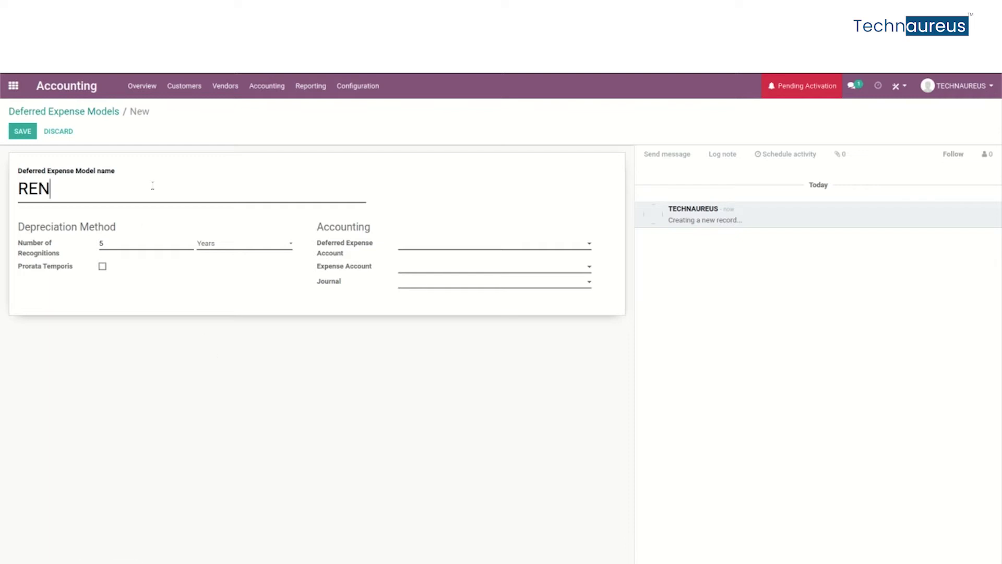
pyautogui.write('T FOR 5 YEARS')
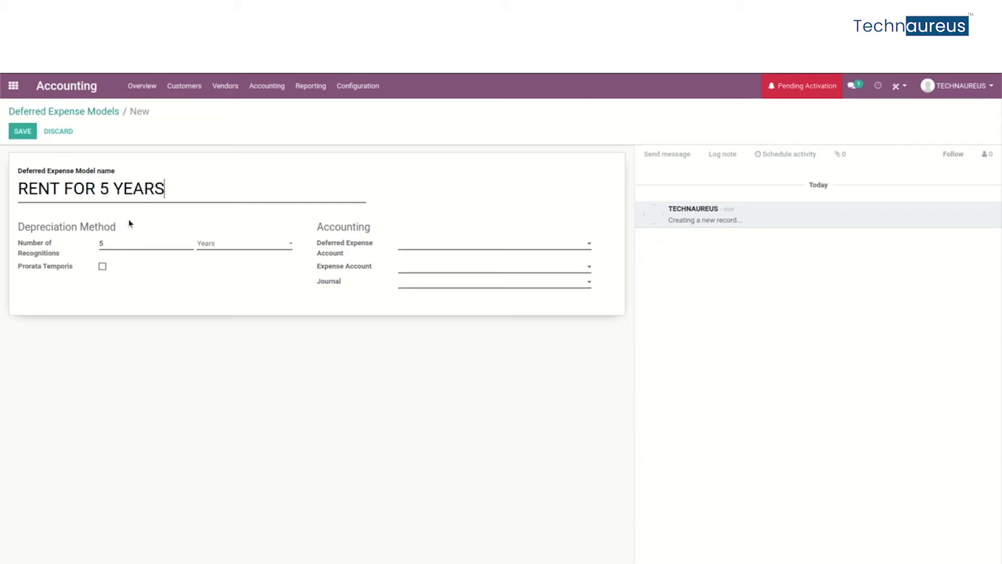
# Start creating a new deferred expense account for the model, with code 00111 and name RENT EXPENSE.
pyautogui.moveTo(78, 249)
pyautogui.moveTo(256, 247)
pyautogui.click(448, 249)
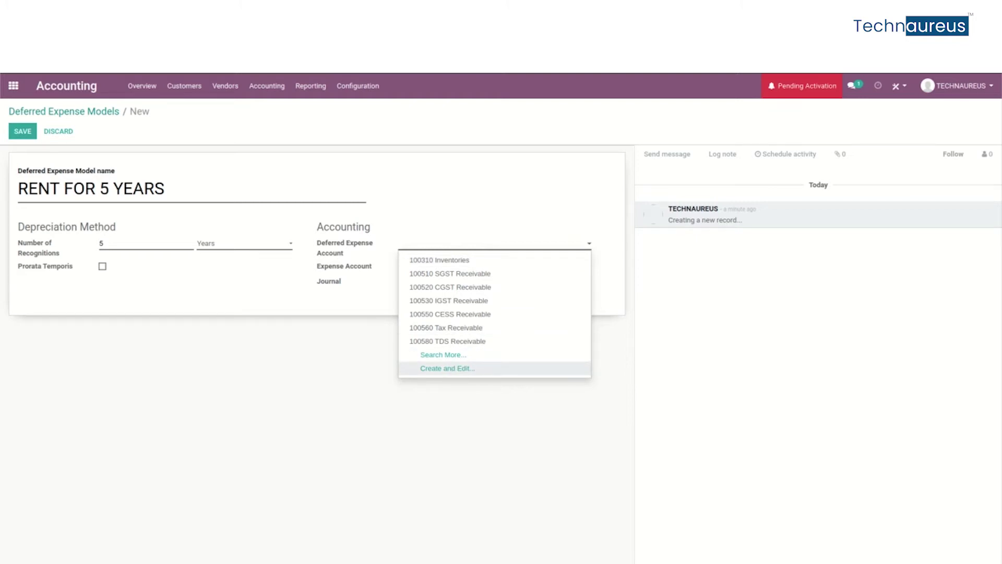
pyautogui.click(453, 370)
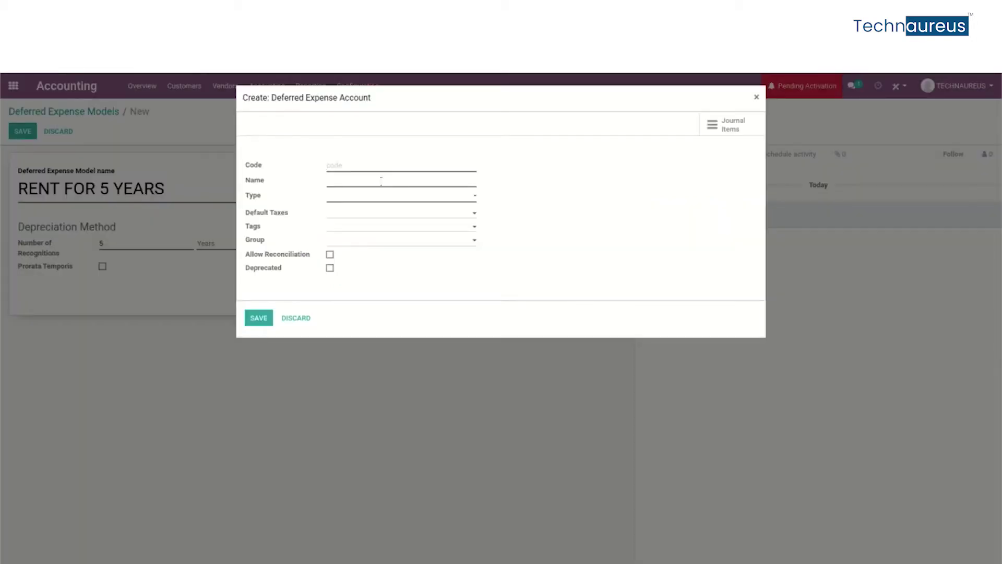
pyautogui.write('001')
pyautogui.write('11')
pyautogui.write('RENT')
pyautogui.write(' EX')
pyautogui.write('PENSE')
# Set the new account's type to Current Assets with Automate Deferred Expense at No, and save the account.
pyautogui.click(353, 232)
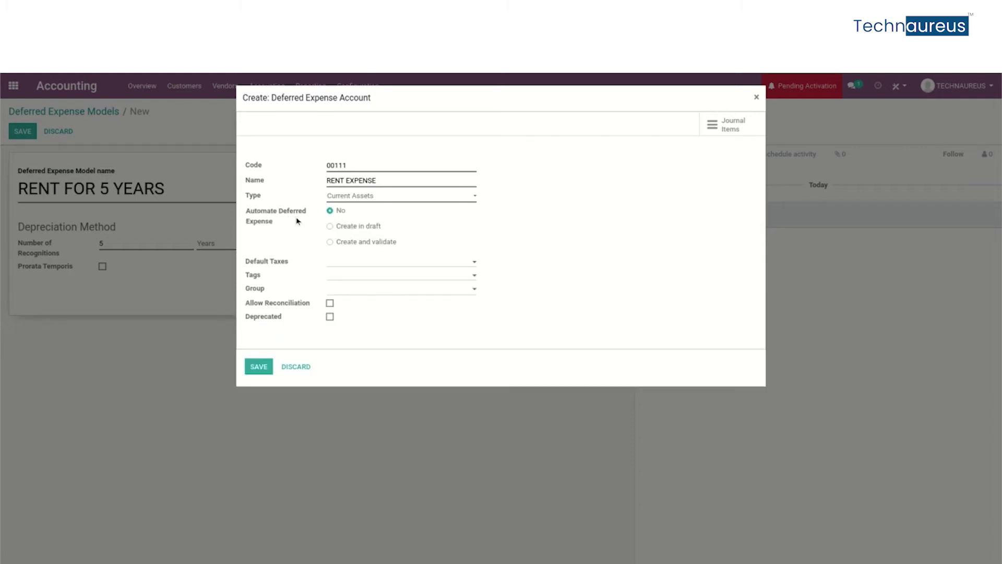
pyautogui.click(339, 215)
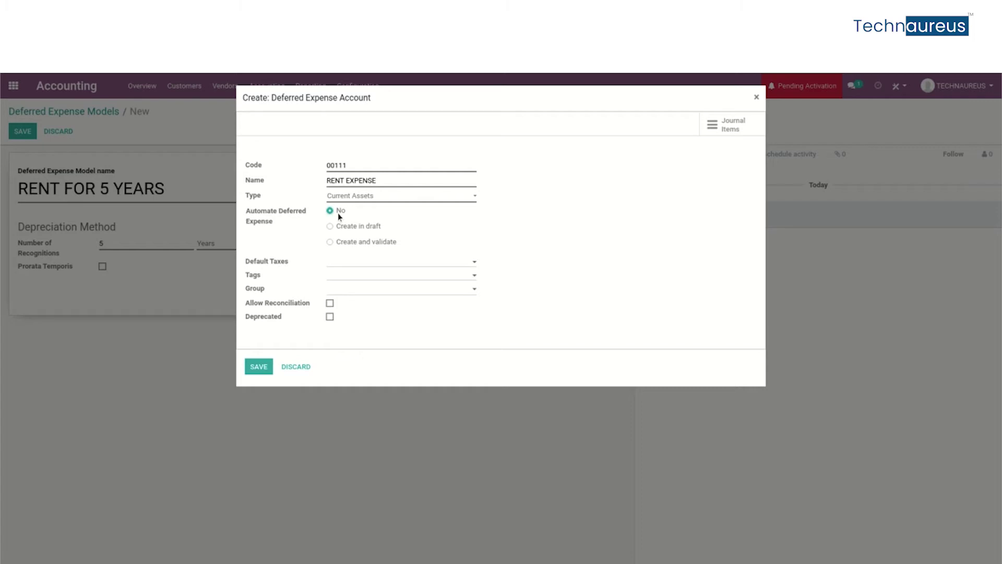
pyautogui.click(361, 263)
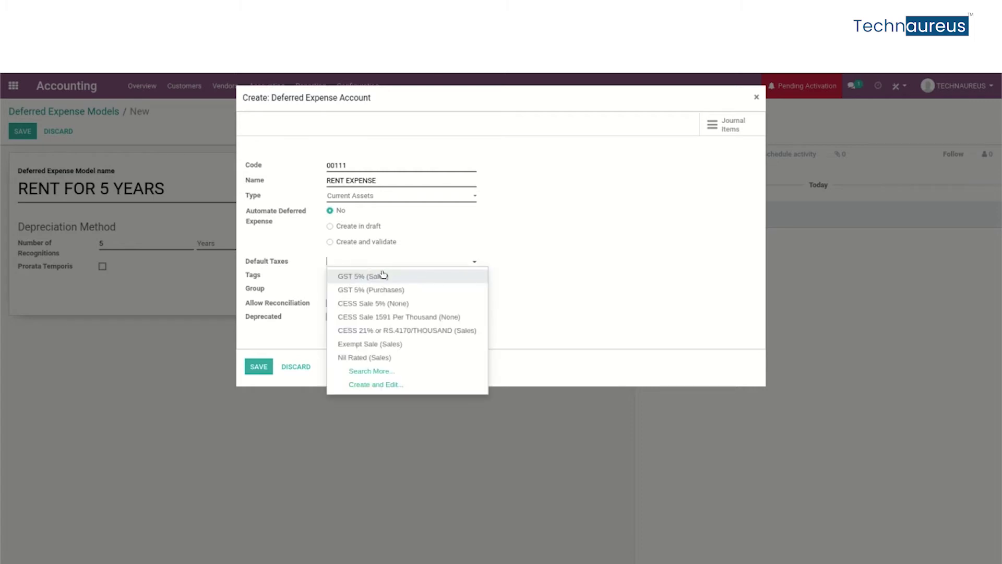
pyautogui.click(403, 264)
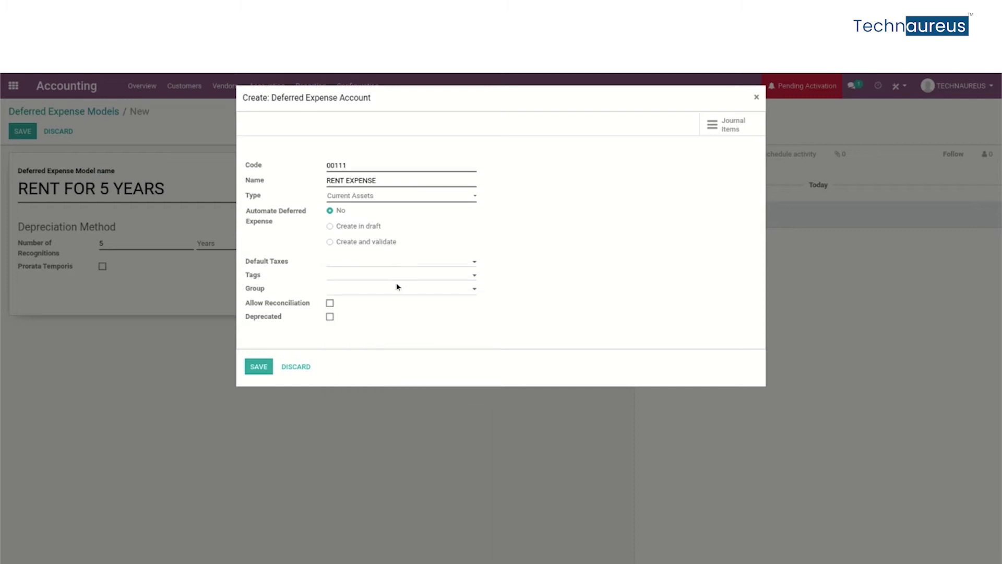
pyautogui.click(258, 367)
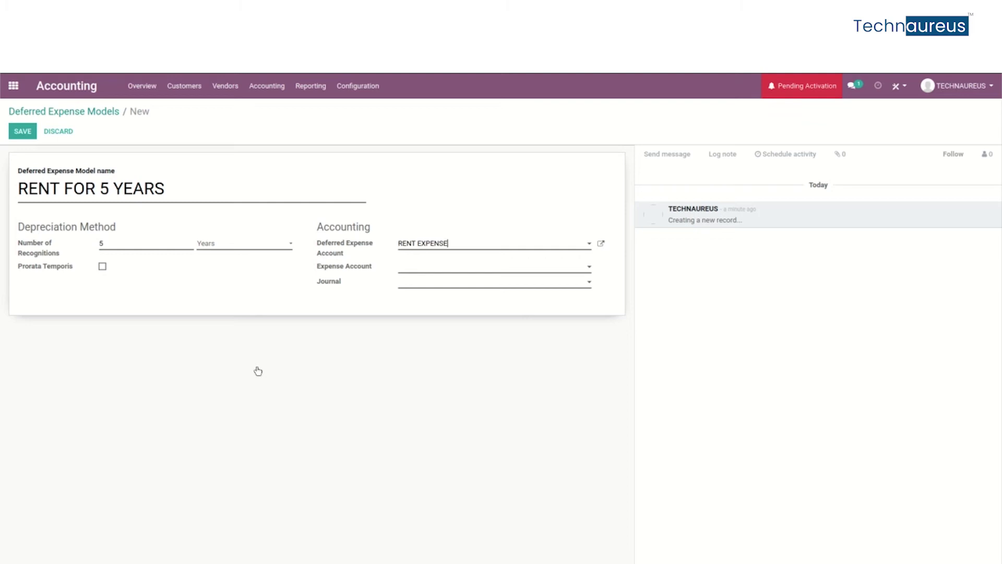
# Assign expense account 100560 Tax Receivable and journal Inventory Valuation (INR) to the model, and save it.
pyautogui.click(443, 274)
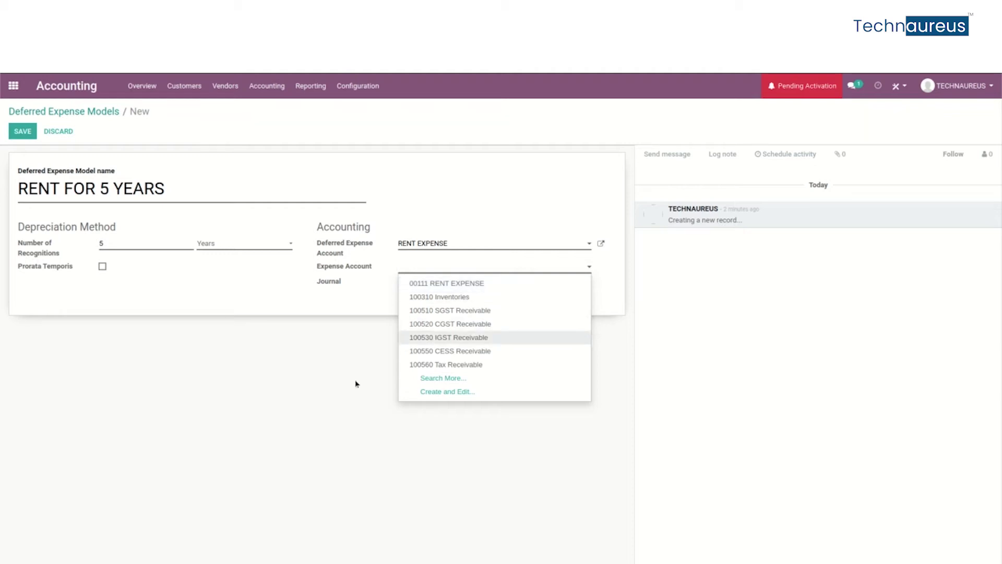
pyautogui.click(487, 364)
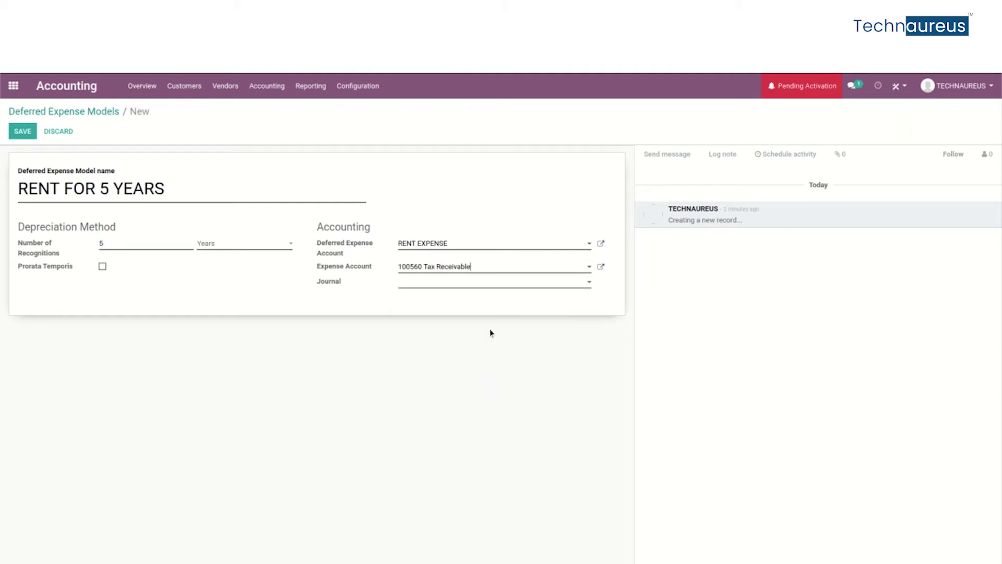
pyautogui.click(491, 285)
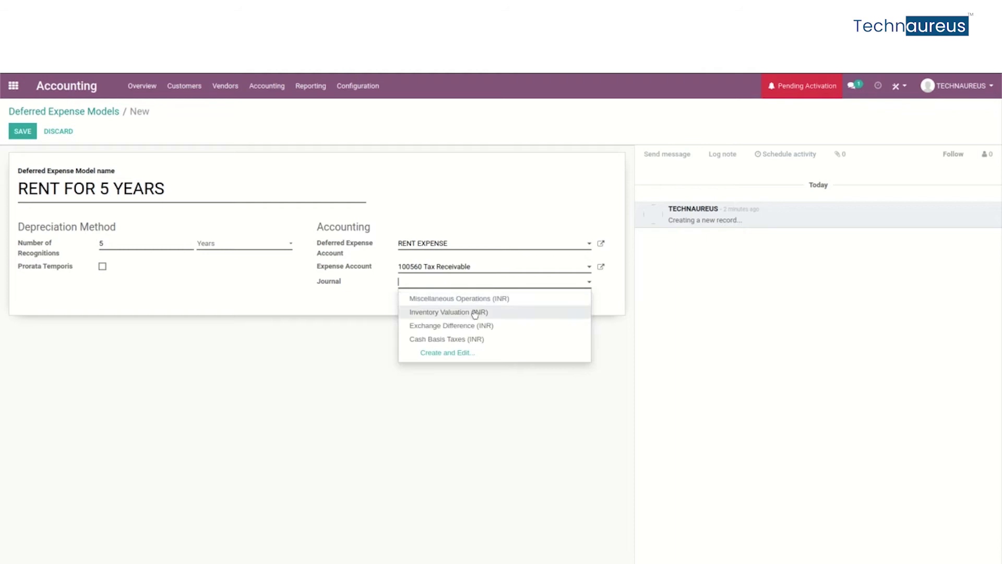
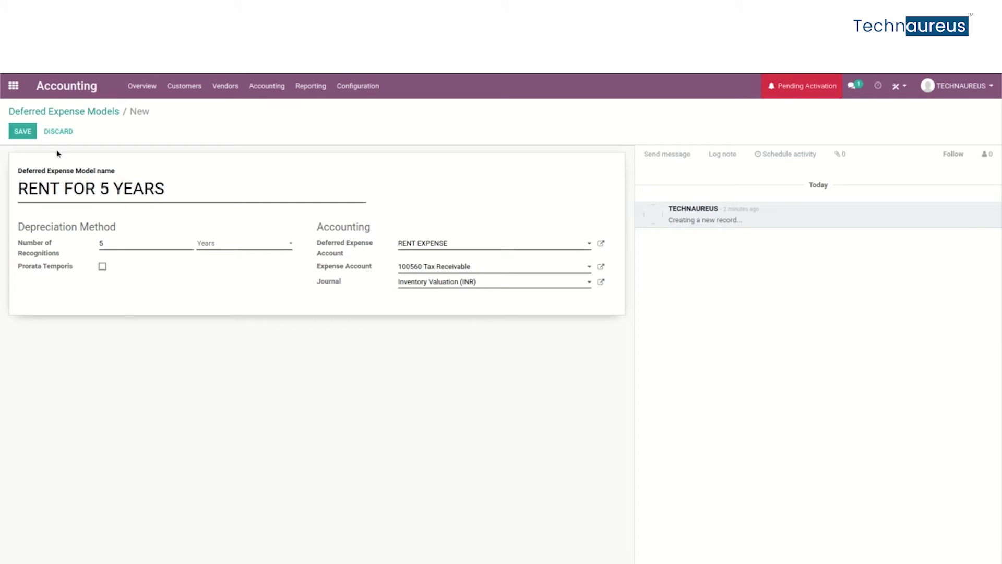
pyautogui.click(23, 132)
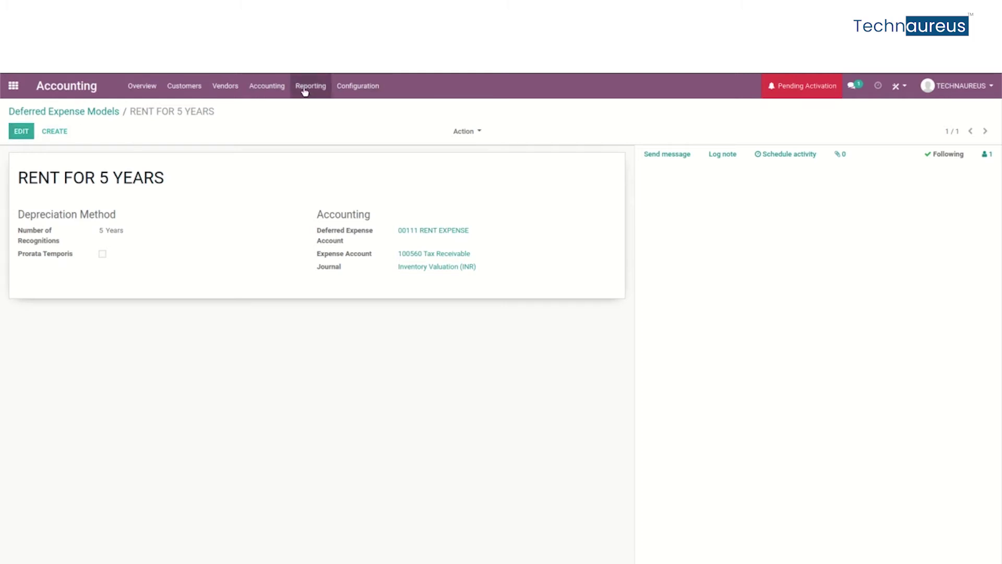
# Search the chart of accounts for RENT and open the RENT EXPENSE account.
pyautogui.click(349, 90)
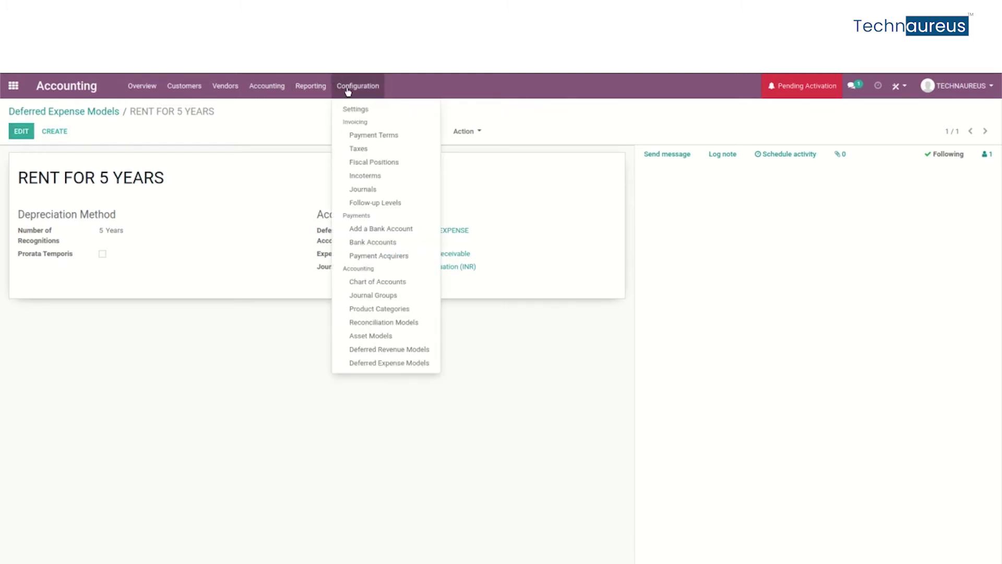
pyautogui.click(389, 286)
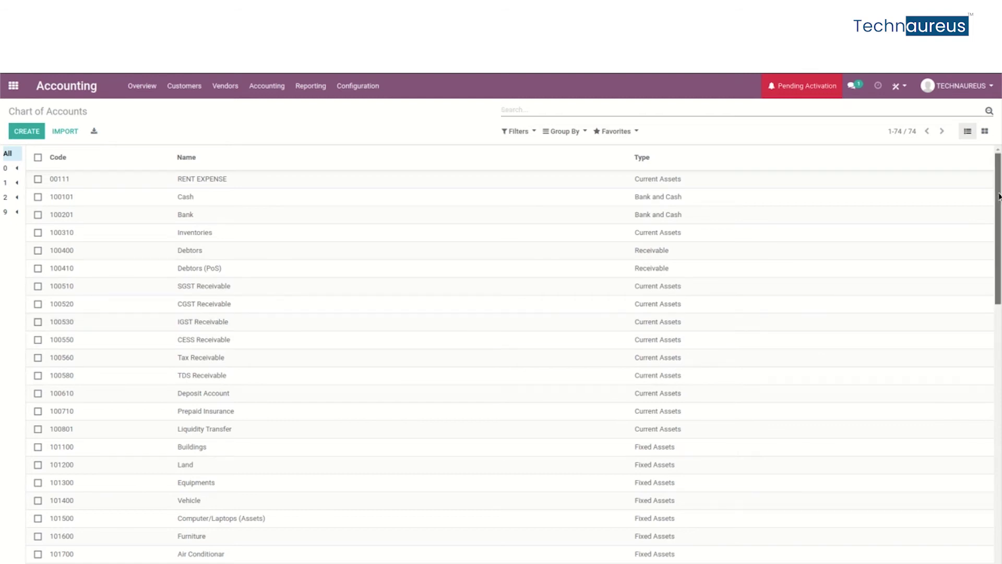
pyautogui.scroll(-1, 1000, 206)
pyautogui.scroll(-3, 1000, 206)
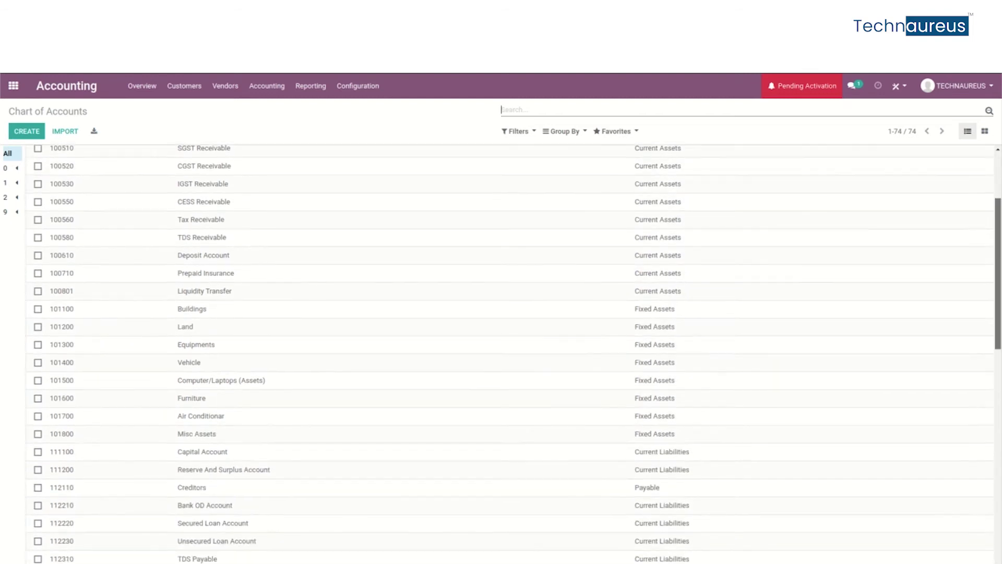
pyautogui.scroll(-3, 1000, 261)
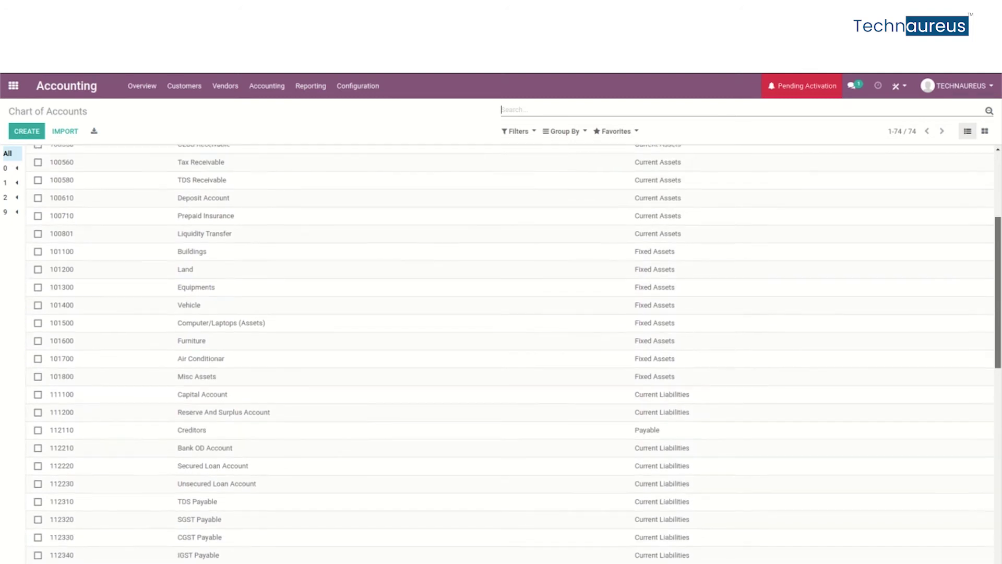
pyautogui.scroll(-3, 1000, 314)
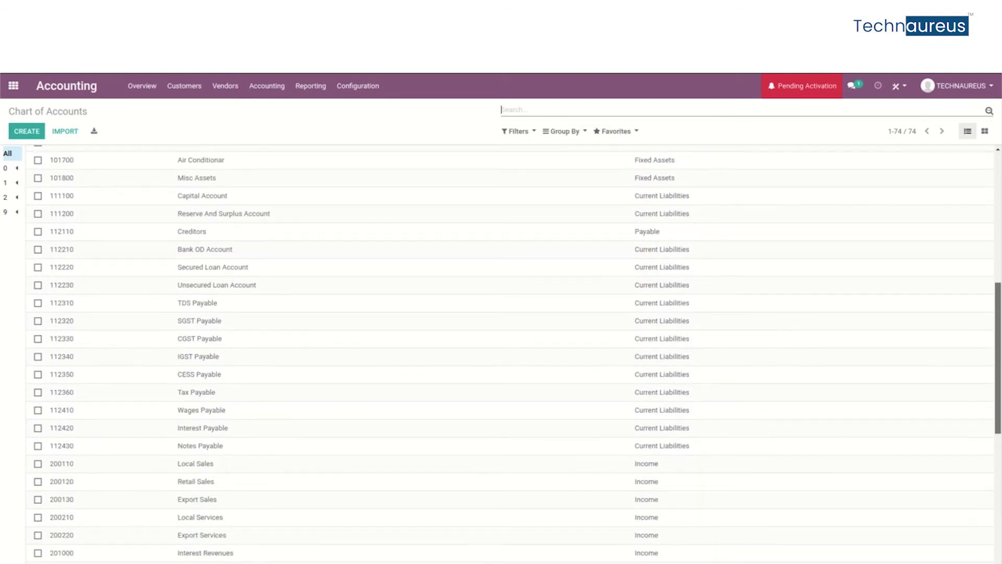
pyautogui.scroll(-5, 510, 355)
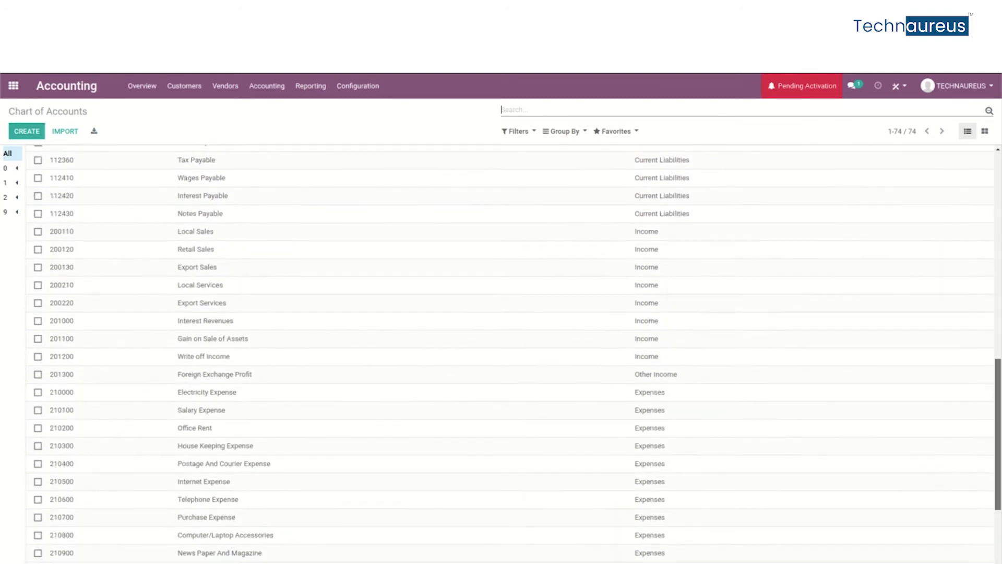
pyautogui.scroll(-2, 509, 355)
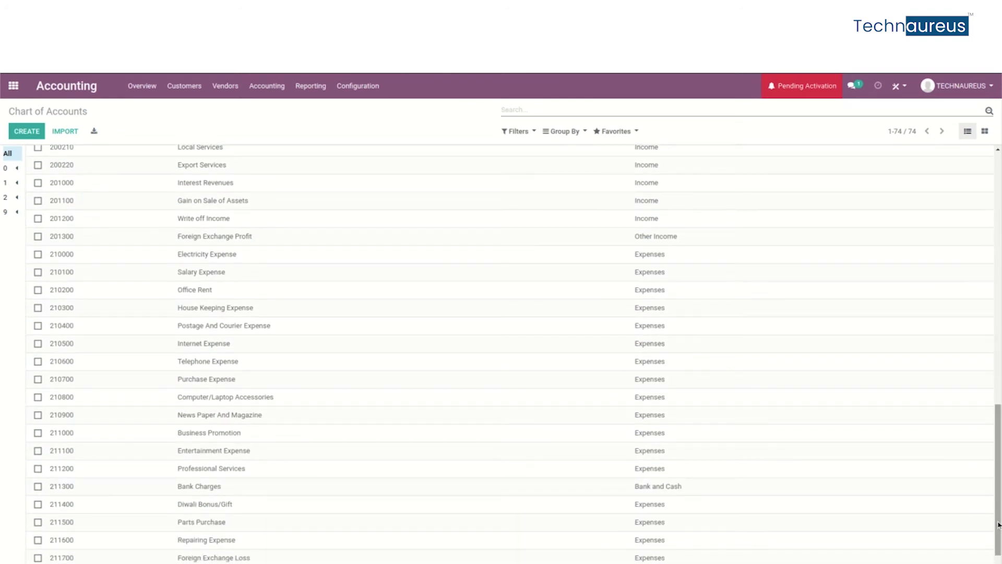
pyautogui.click(621, 111)
pyautogui.write('RENT')
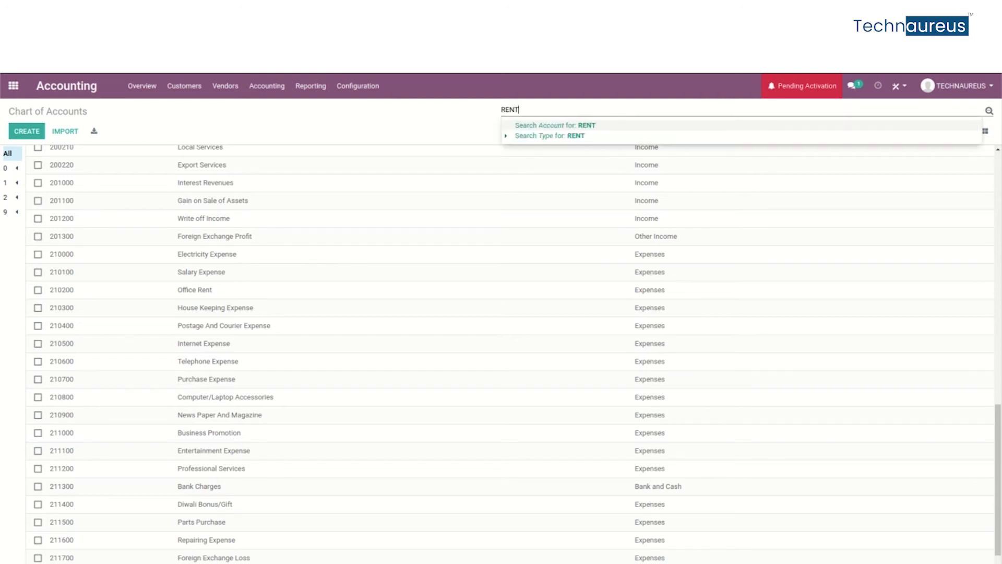
pyautogui.press('Return')
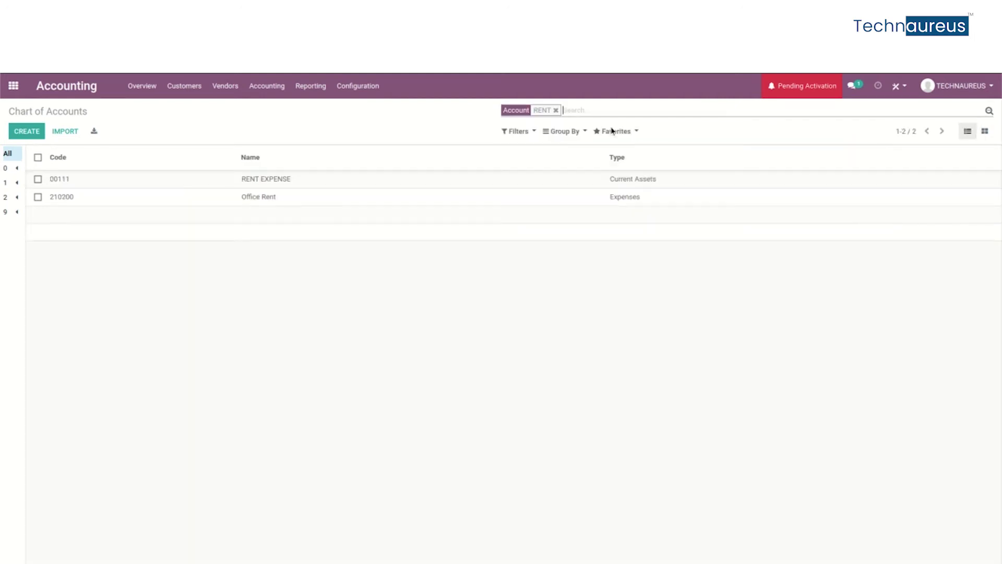
pyautogui.click(553, 185)
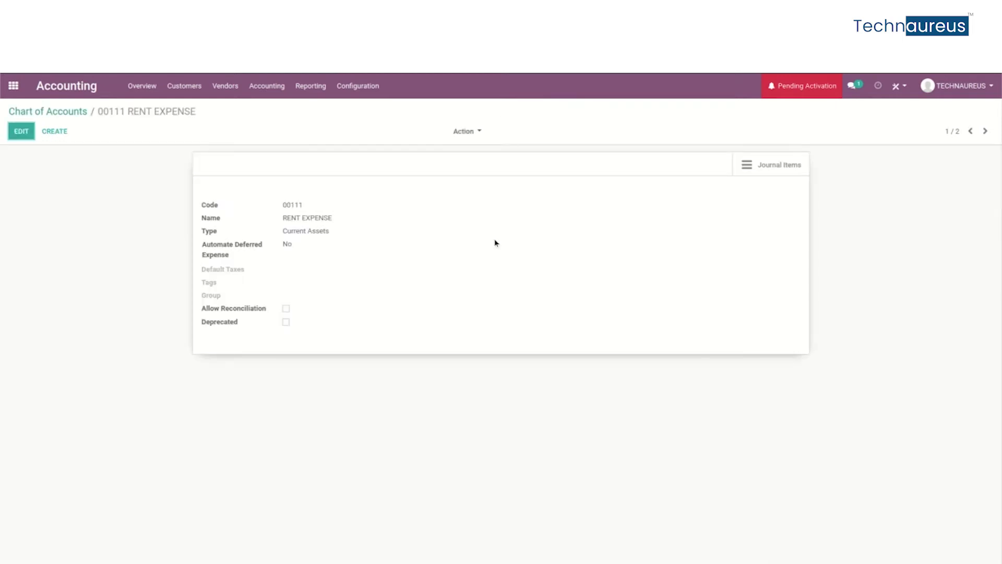
# Set the account's Automate Deferred Expense to Create and validate with the RENT FOR 5 YEARS model, and save.
pyautogui.click(30, 137)
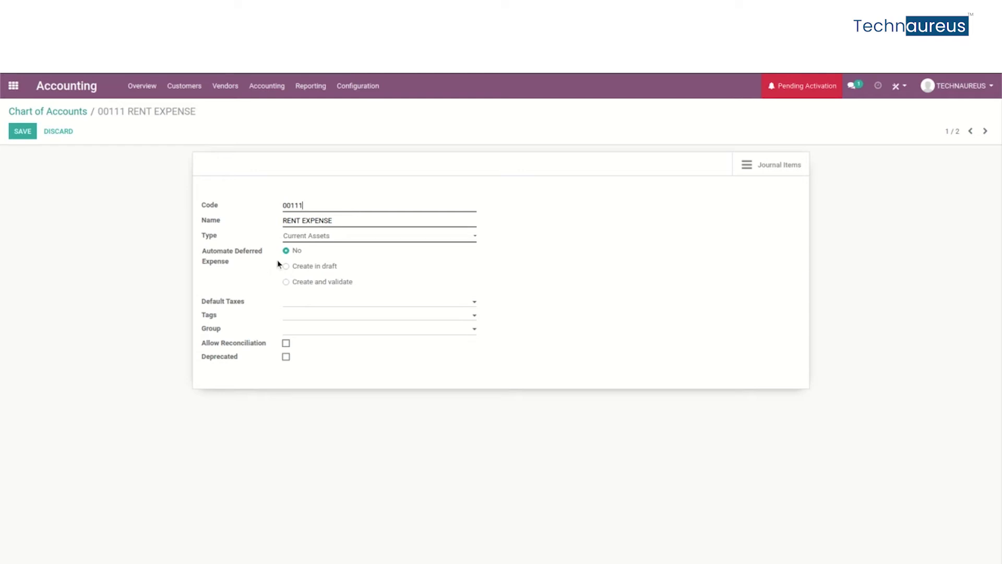
pyautogui.click(286, 282)
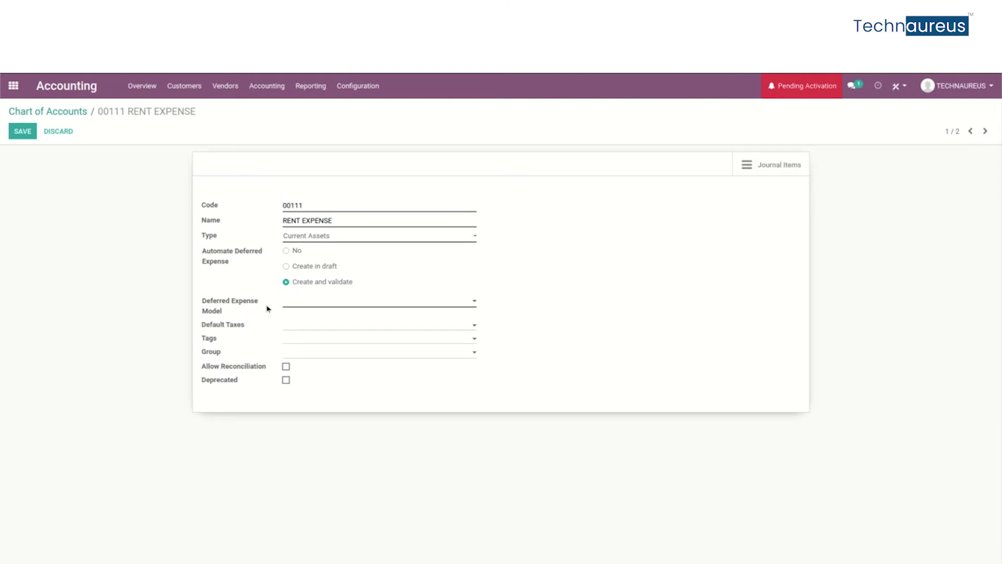
pyautogui.click(327, 306)
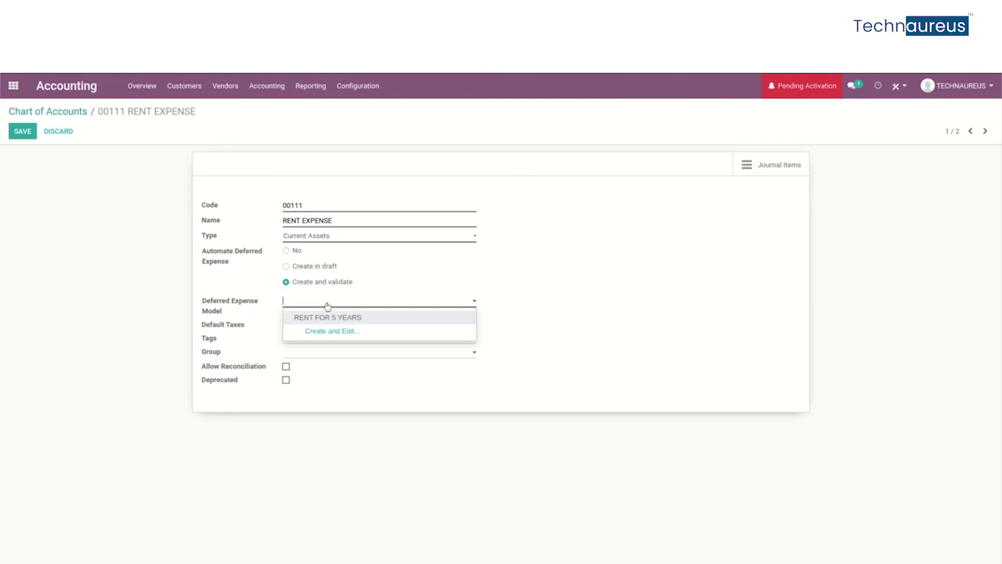
pyautogui.click(351, 318)
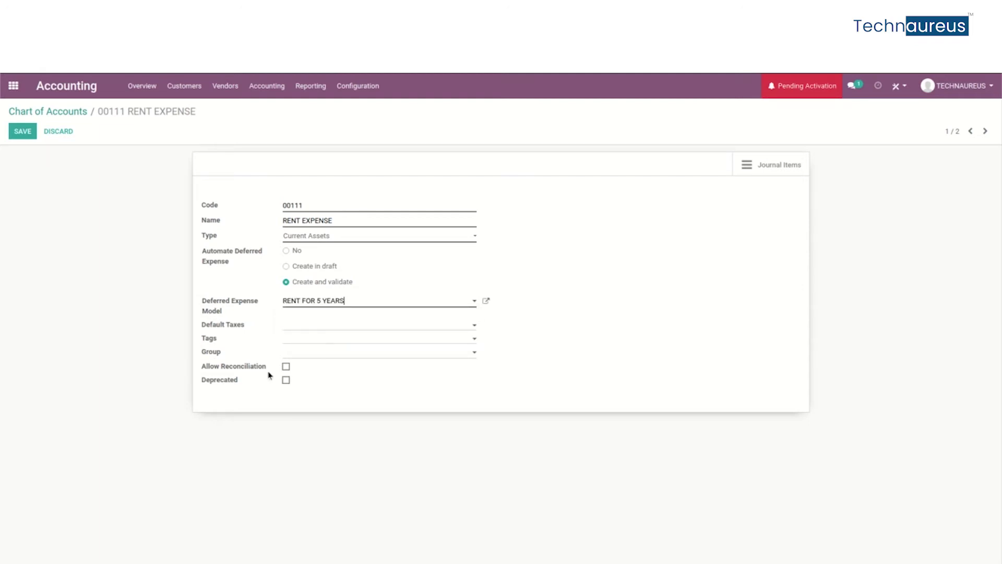
pyautogui.click(383, 340)
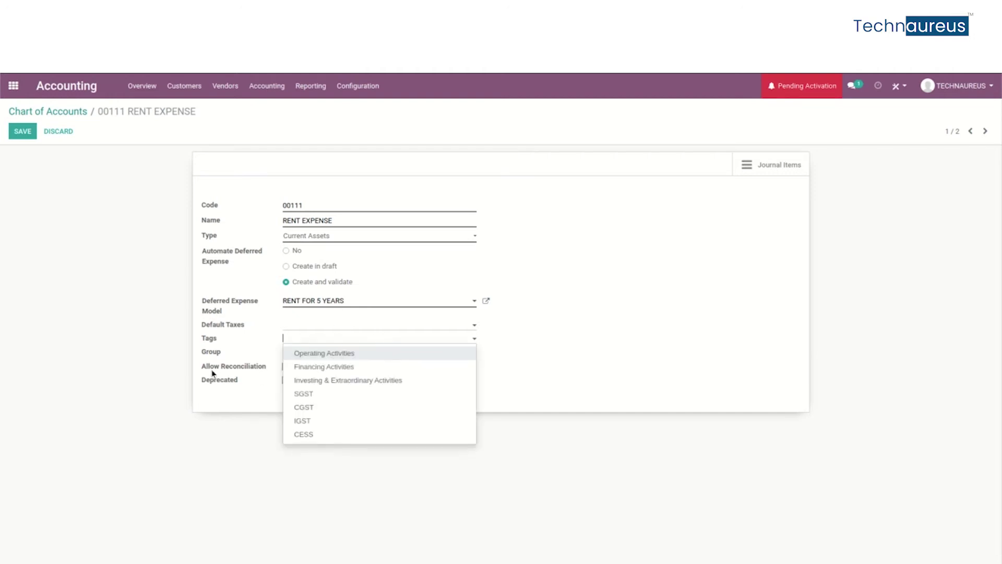
pyautogui.click(30, 136)
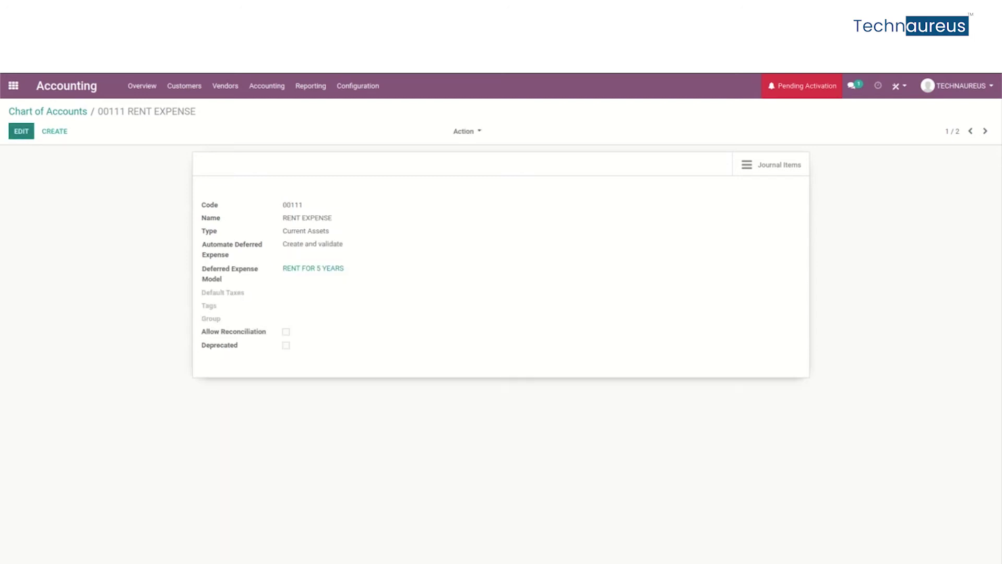
# Create a new vendor product named RENT PRODUCT.
pyautogui.click(229, 88)
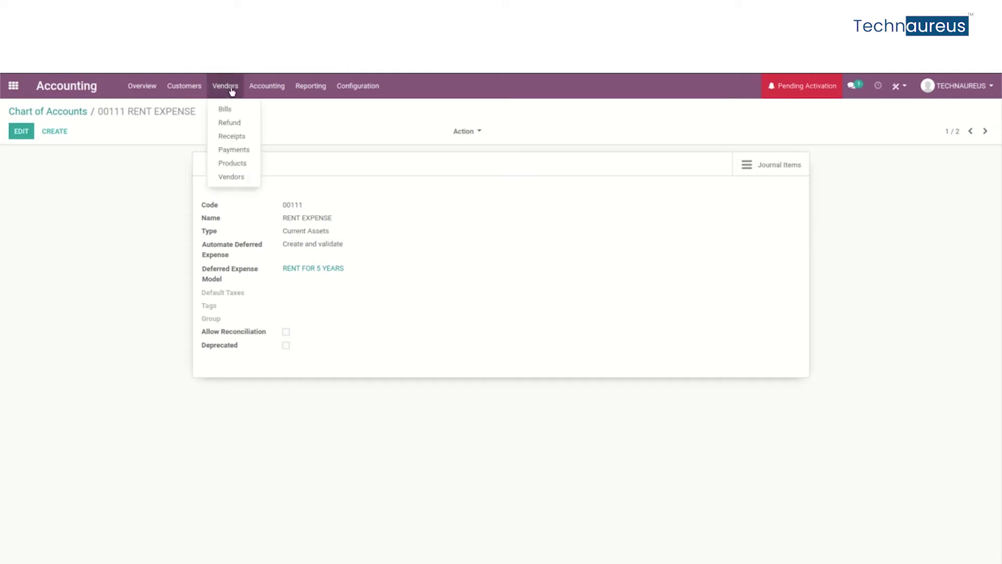
pyautogui.click(240, 164)
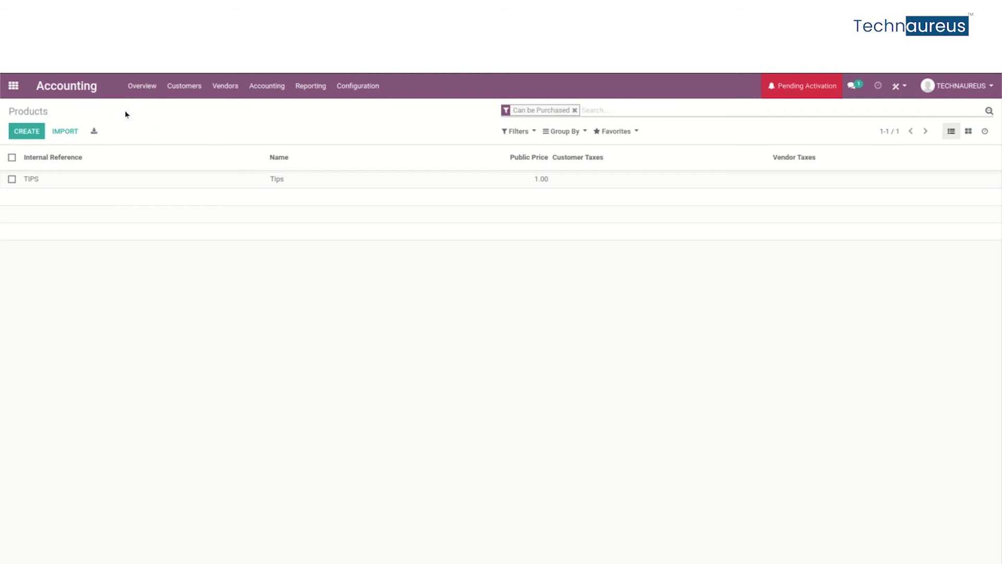
pyautogui.click(27, 132)
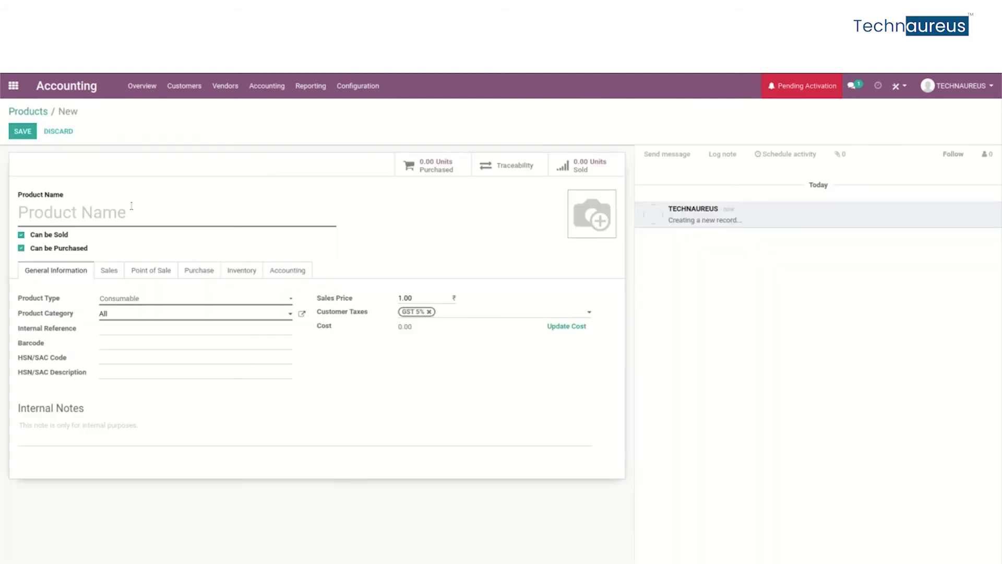
pyautogui.write('RENT')
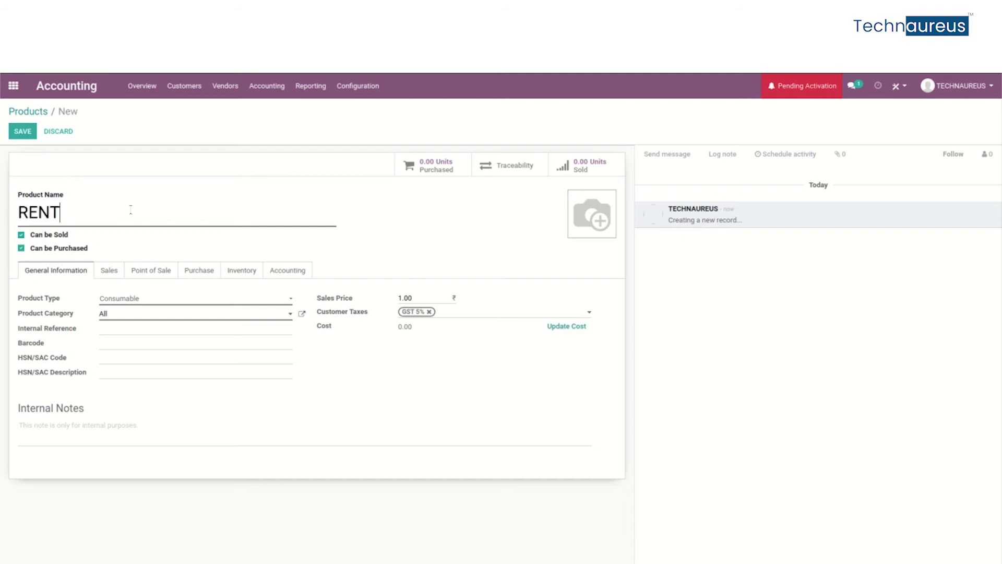
pyautogui.write(' PRODUCT')
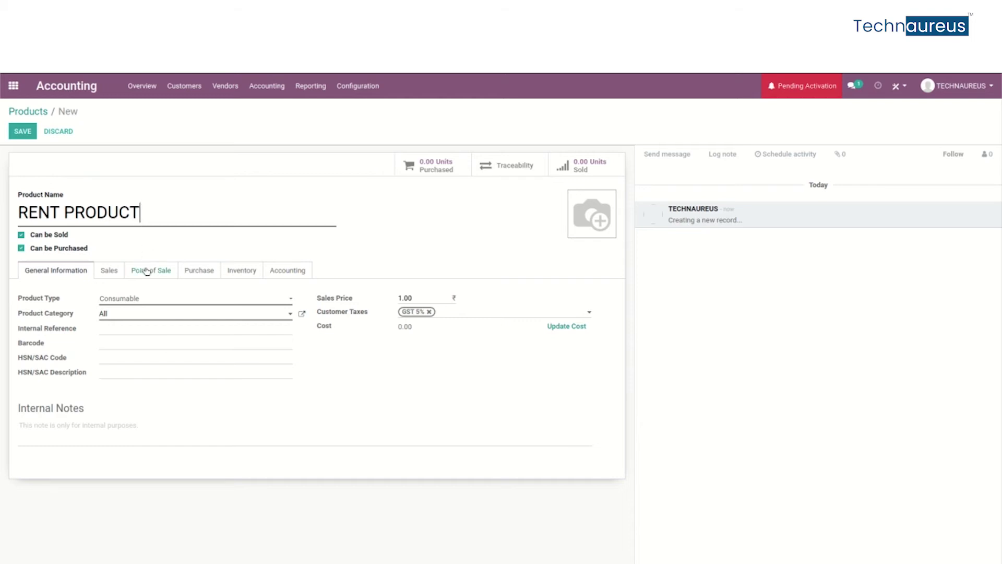
# Set the product's type to Service and its sales price to 1000000, and save the product.
pyautogui.click(170, 307)
pyautogui.click(161, 324)
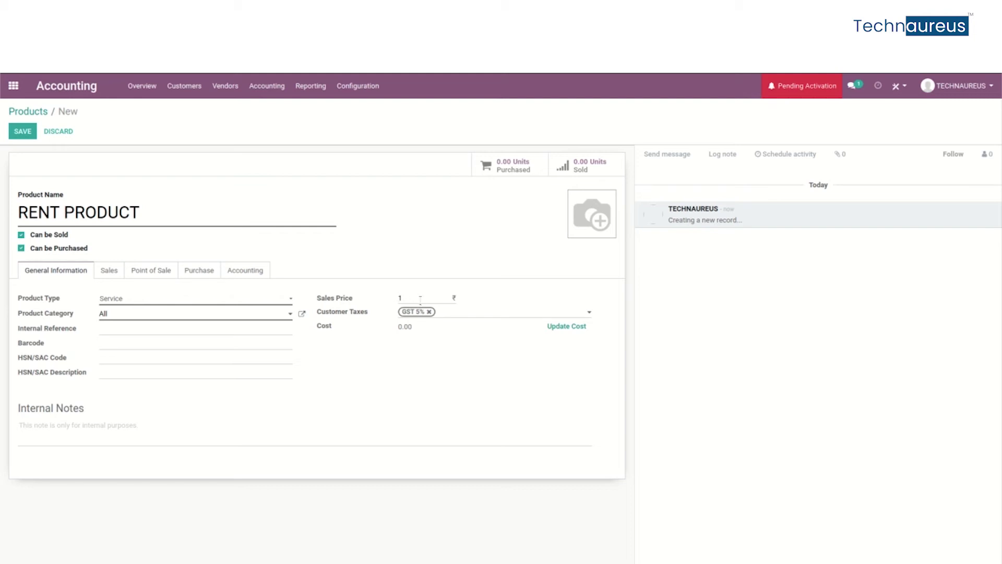
pyautogui.write('000000')
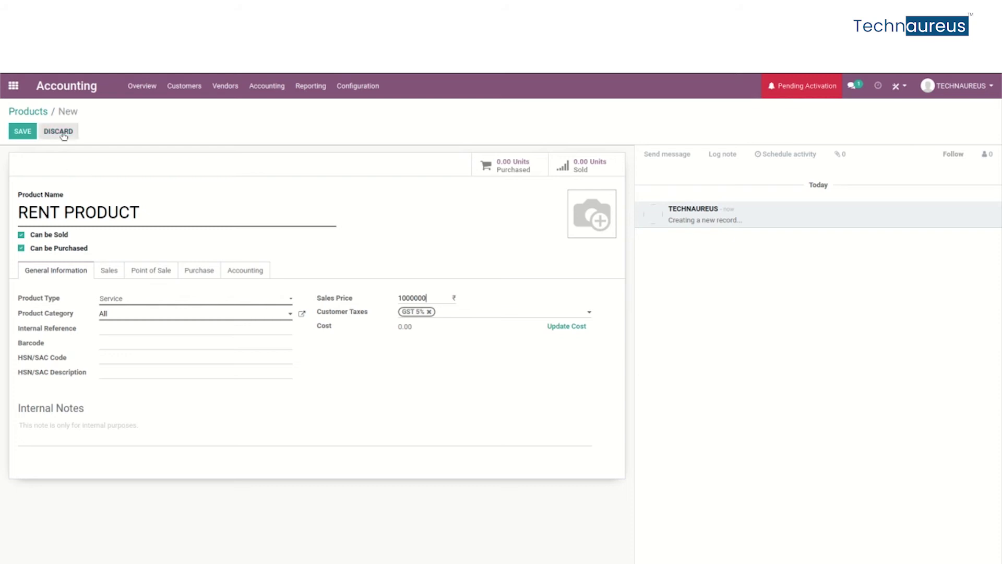
pyautogui.click(28, 133)
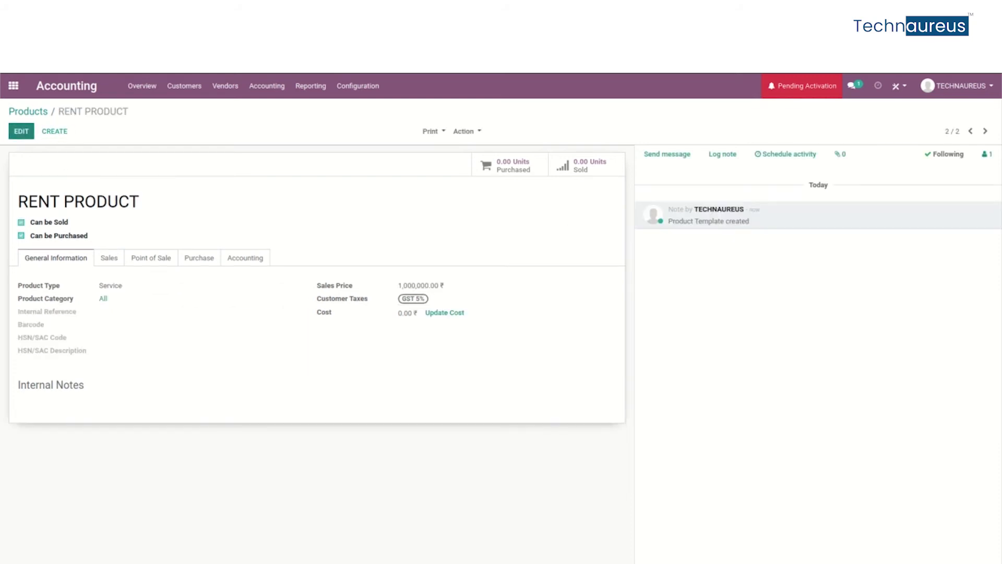
# Start a new invoice in the Tax Invoices journal and create its customer as a company, entering the customer's name and state Kerala (IN).
pyautogui.click(266, 87)
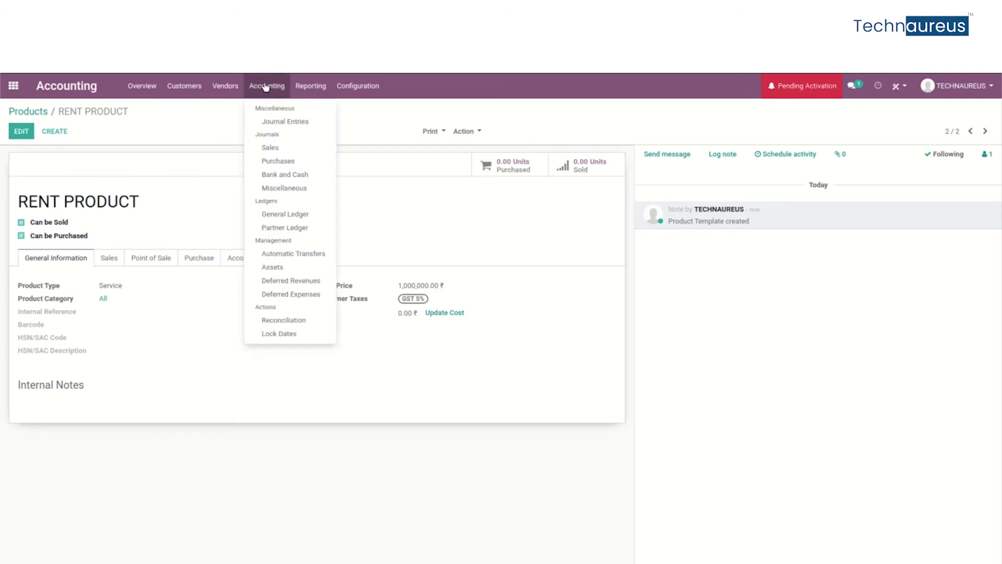
pyautogui.click(142, 86)
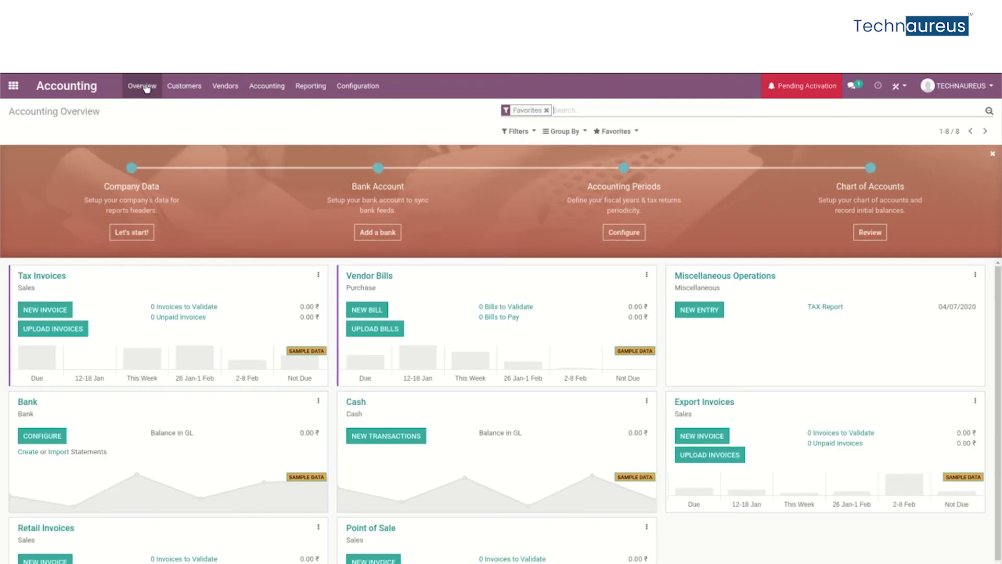
pyautogui.click(61, 312)
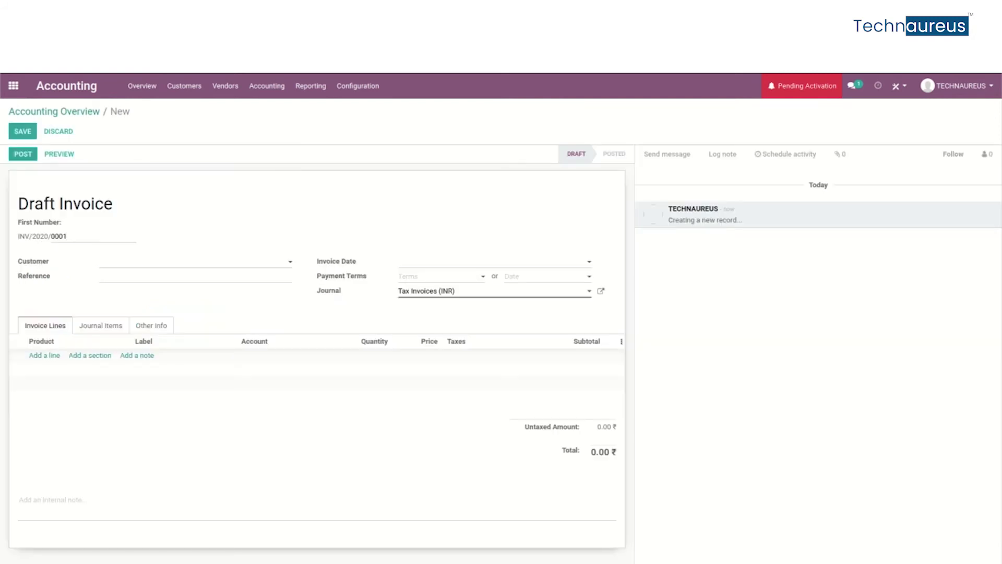
pyautogui.click(144, 263)
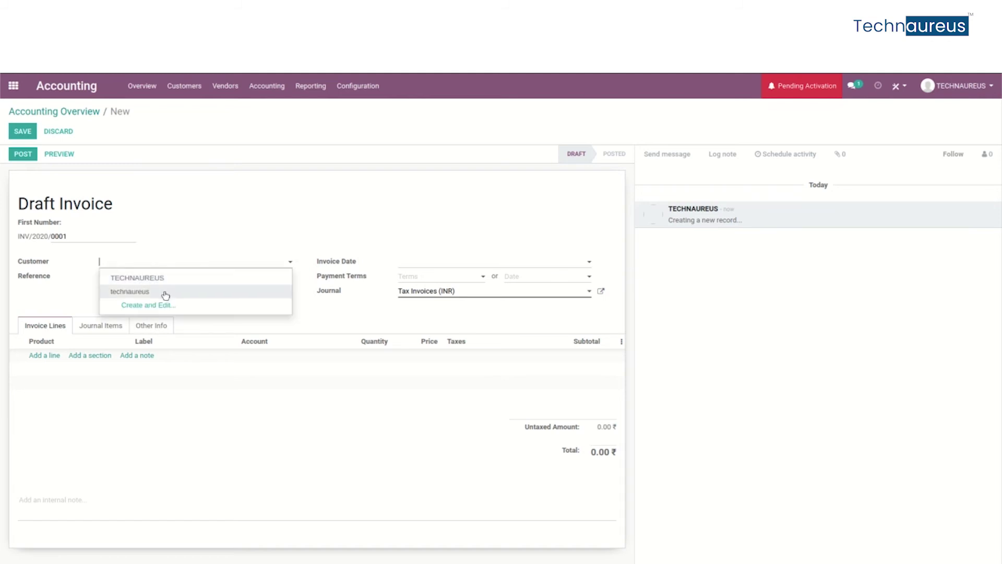
pyautogui.click(193, 311)
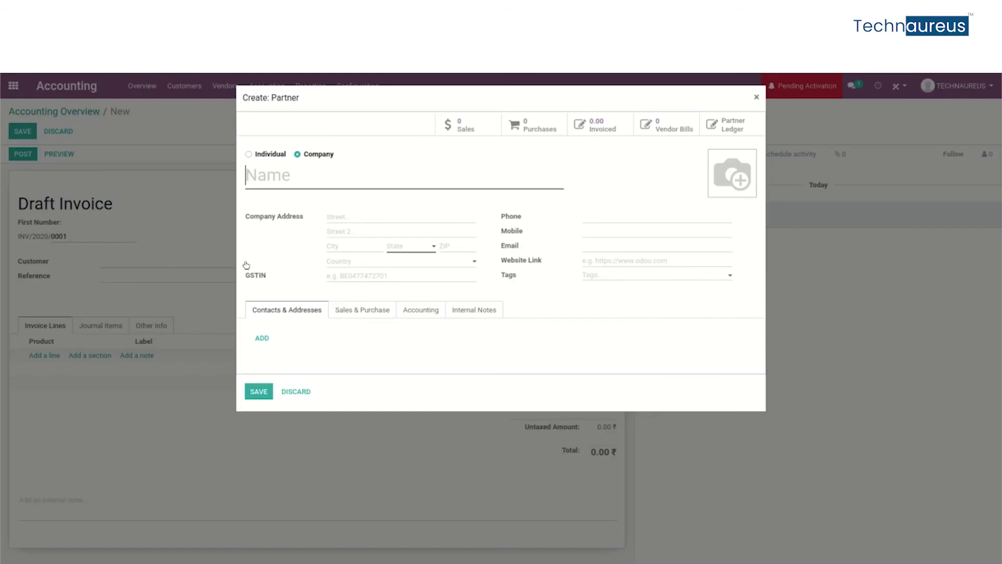
pyautogui.write('JOHN')
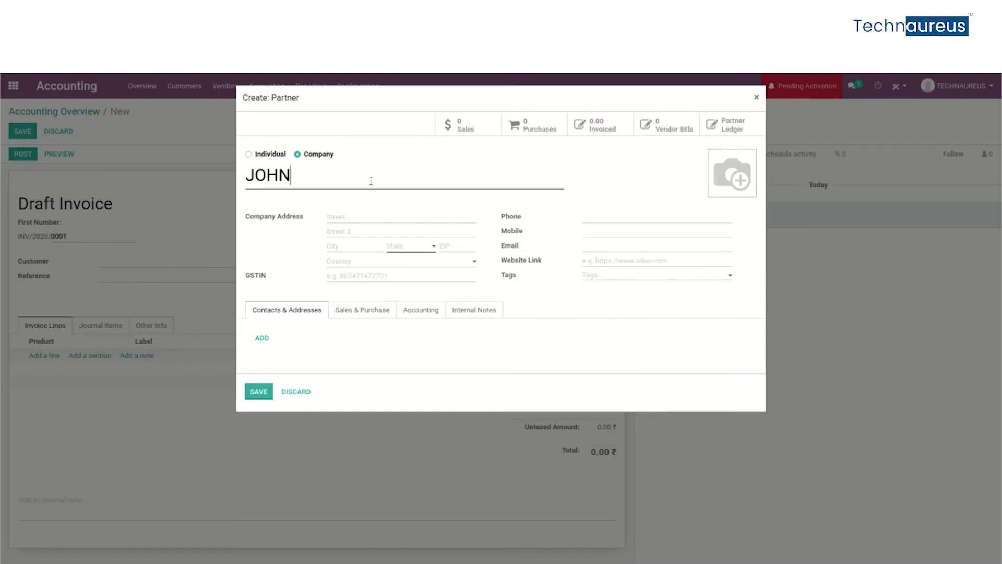
pyautogui.click(416, 247)
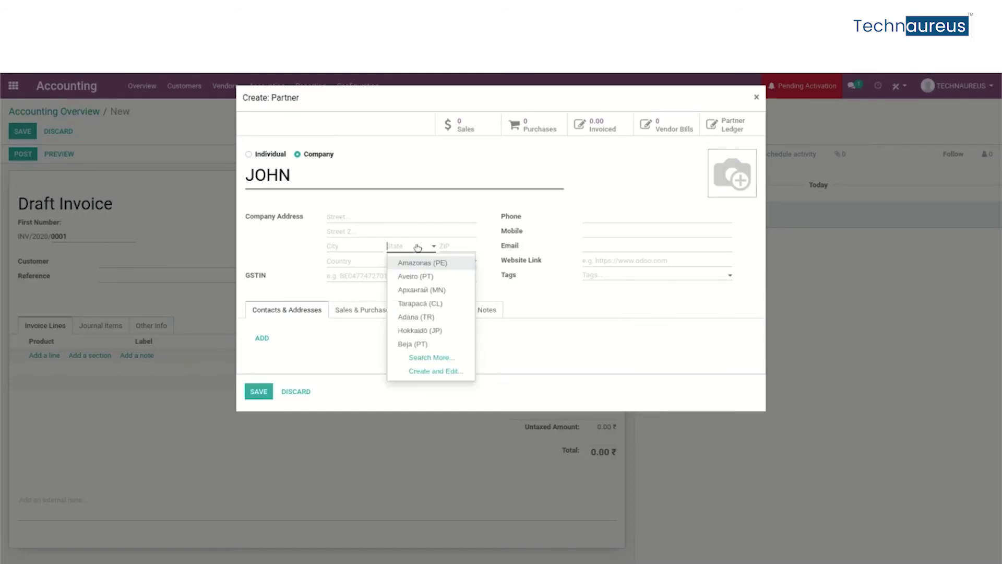
pyautogui.write('KERA')
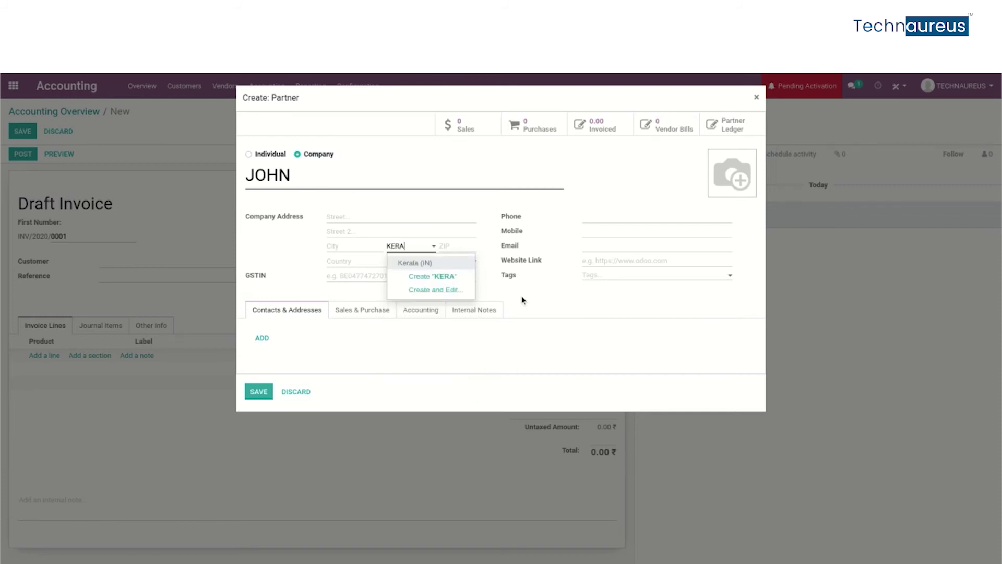
pyautogui.click(442, 268)
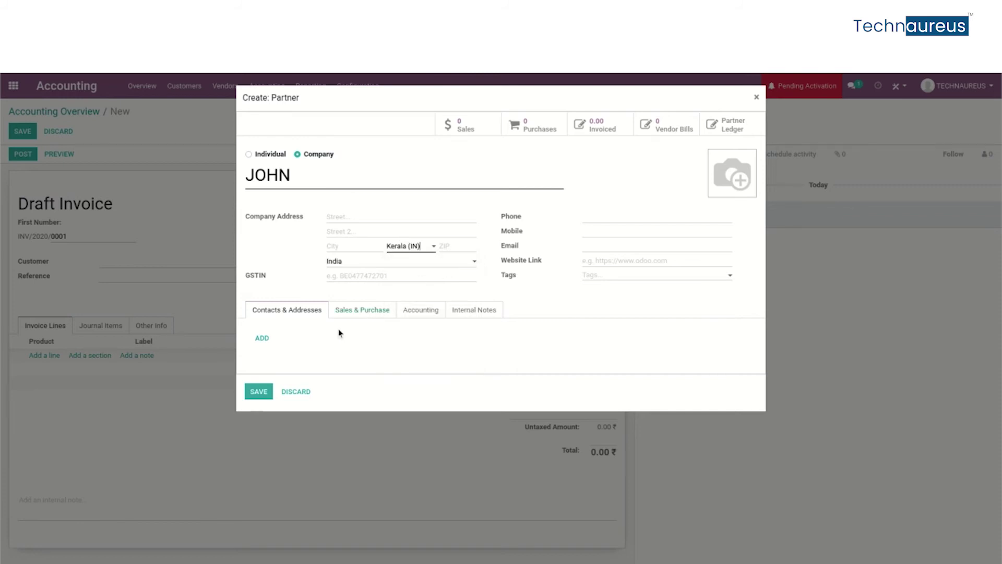
pyautogui.click(259, 391)
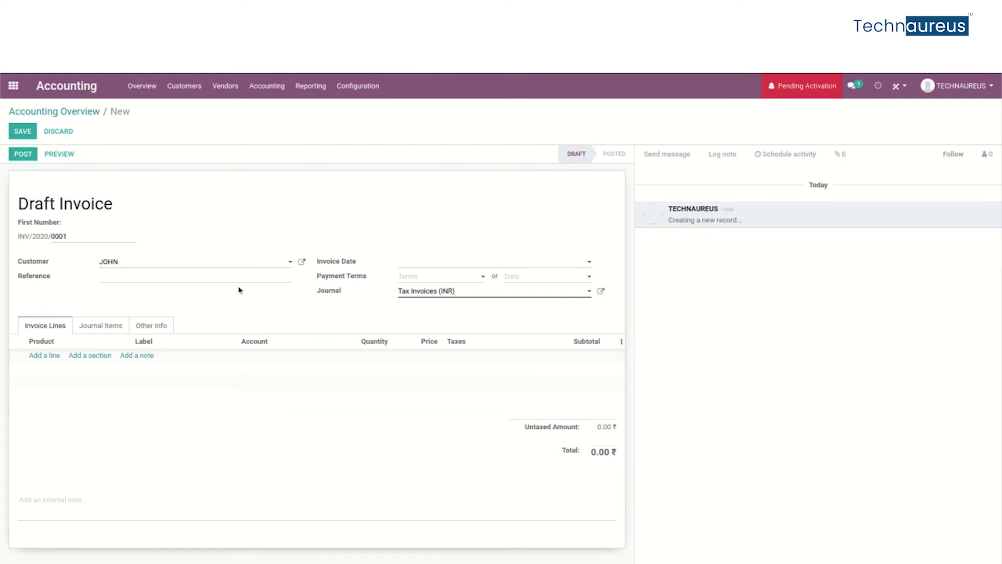
# Add an invoice line for RENT PRODUCT and post the invoice.
pyautogui.click(54, 356)
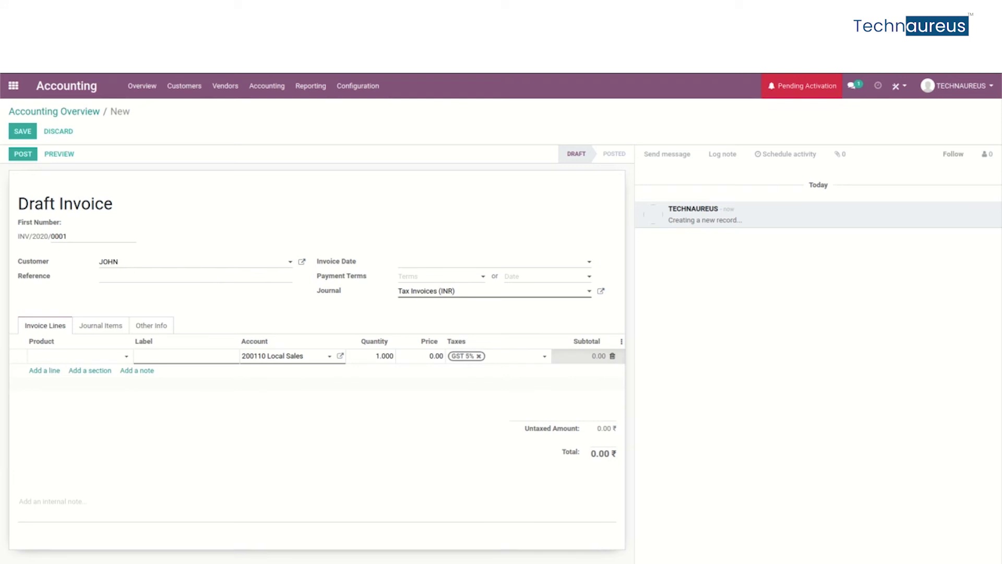
pyautogui.click(54, 355)
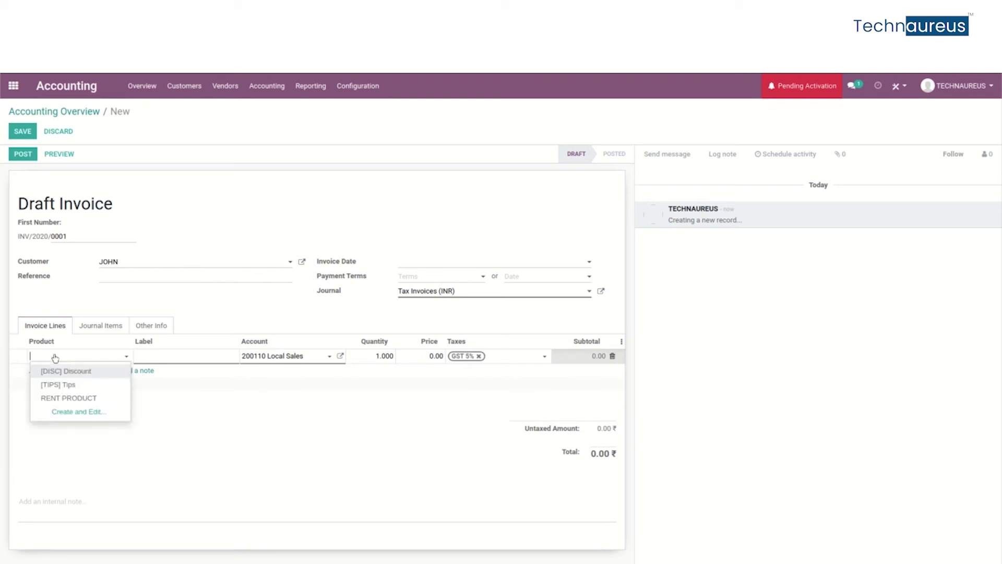
pyautogui.click(76, 399)
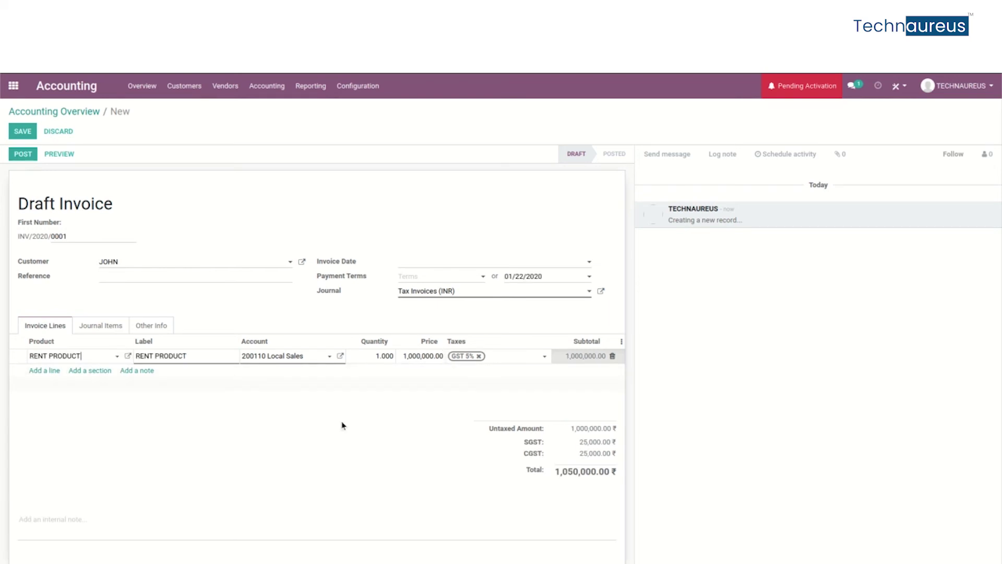
pyautogui.click(33, 156)
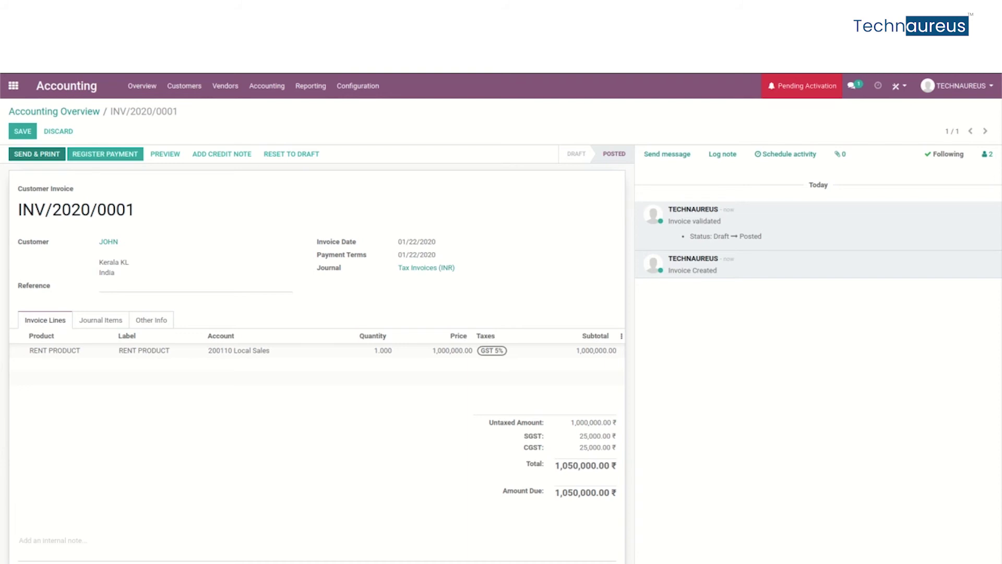
# Check the Deferred Expenses list and review the RENT EXPENSE account's settings in the chart of accounts.
pyautogui.click(225, 86)
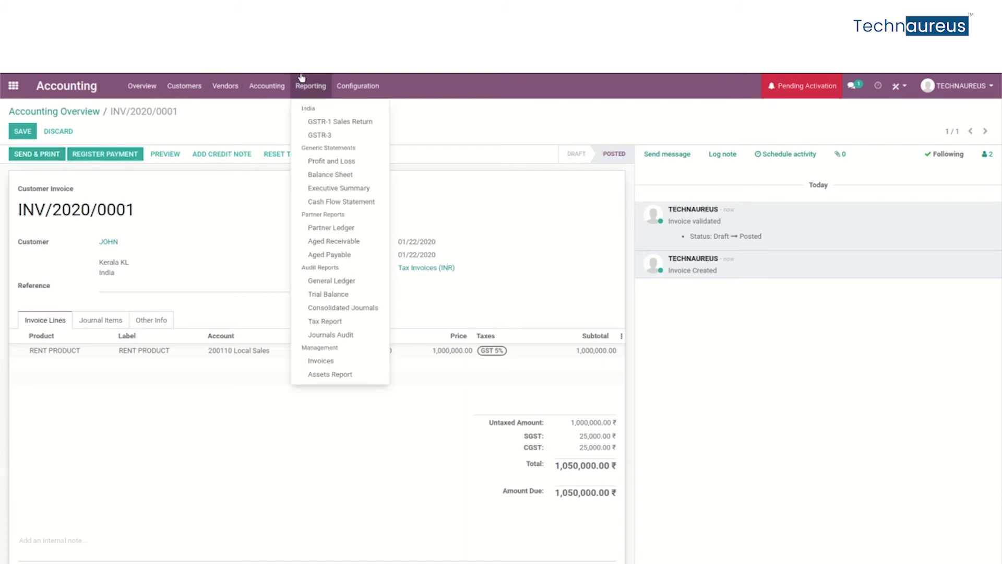
pyautogui.moveTo(272, 92)
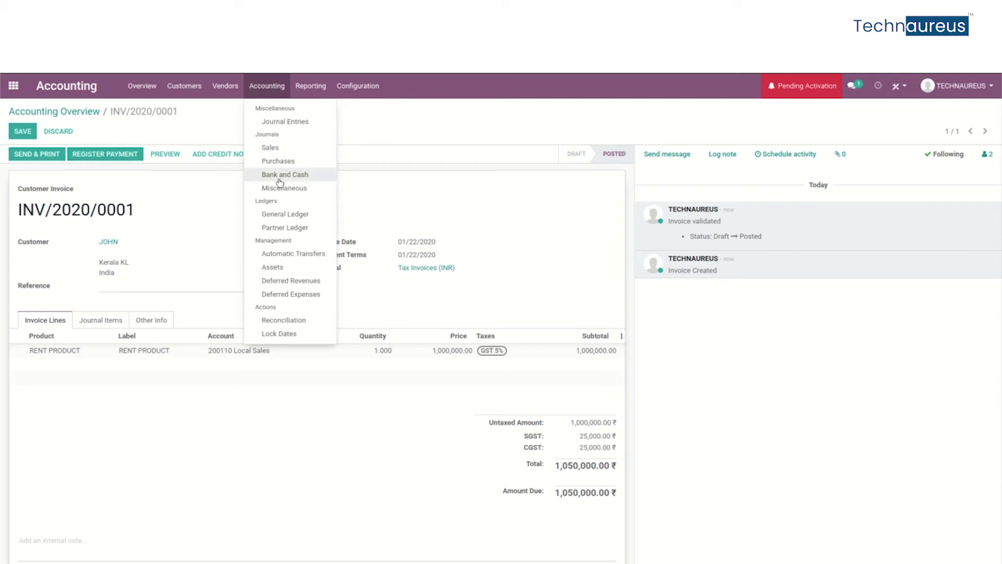
pyautogui.click(315, 294)
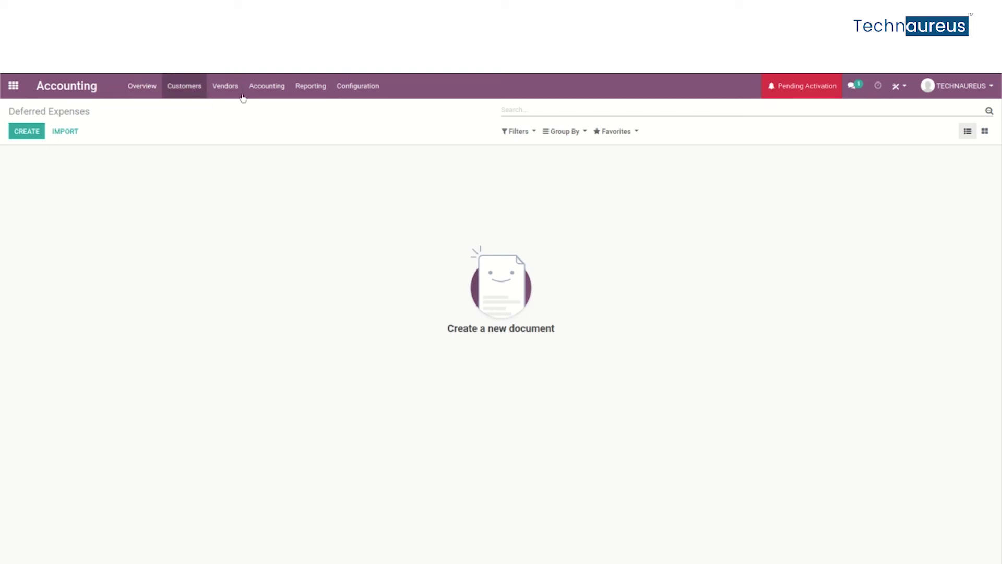
pyautogui.click(264, 93)
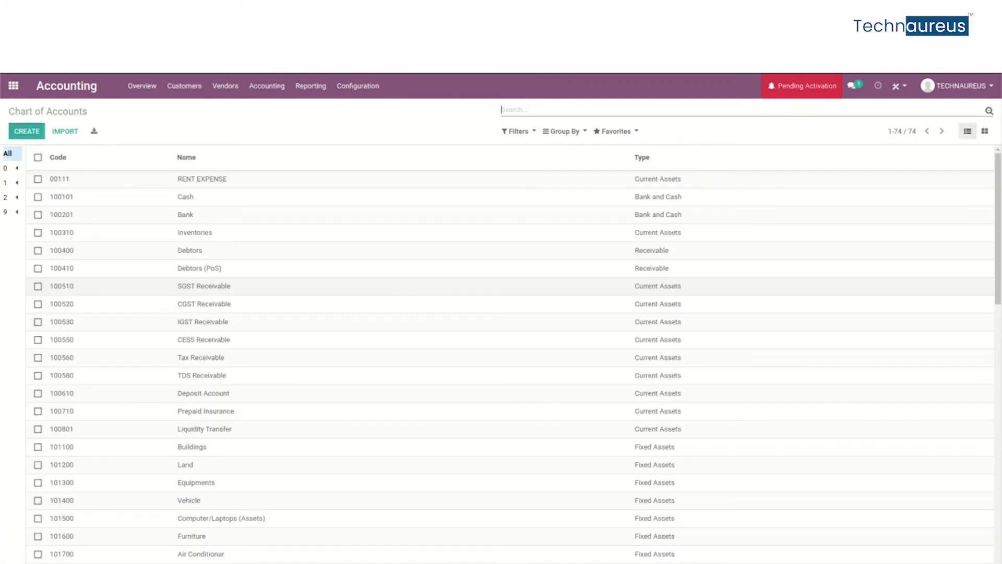
pyautogui.click(317, 180)
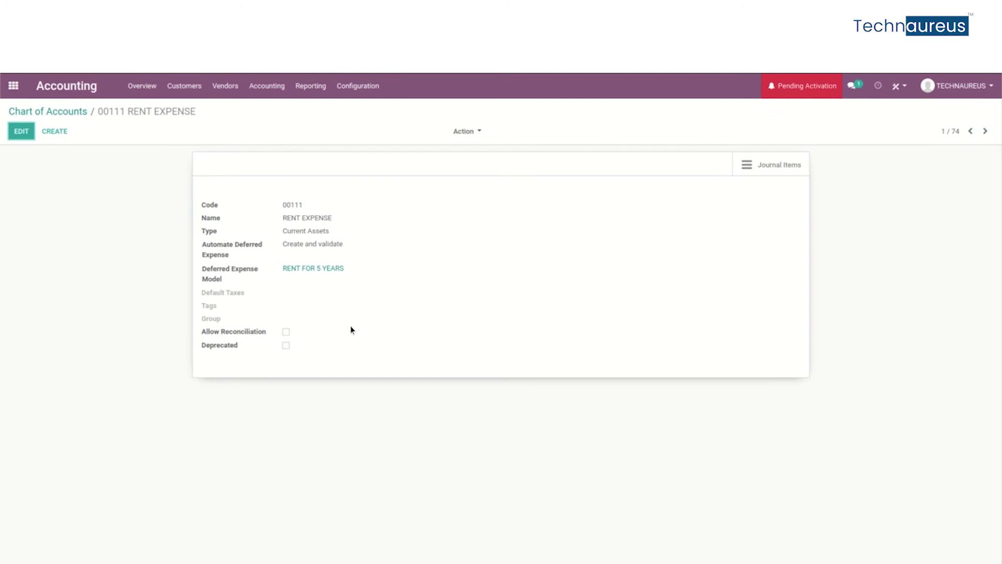
# Open the posted invoice from the customer invoices list to review its lines.
pyautogui.click(184, 85)
pyautogui.click(147, 86)
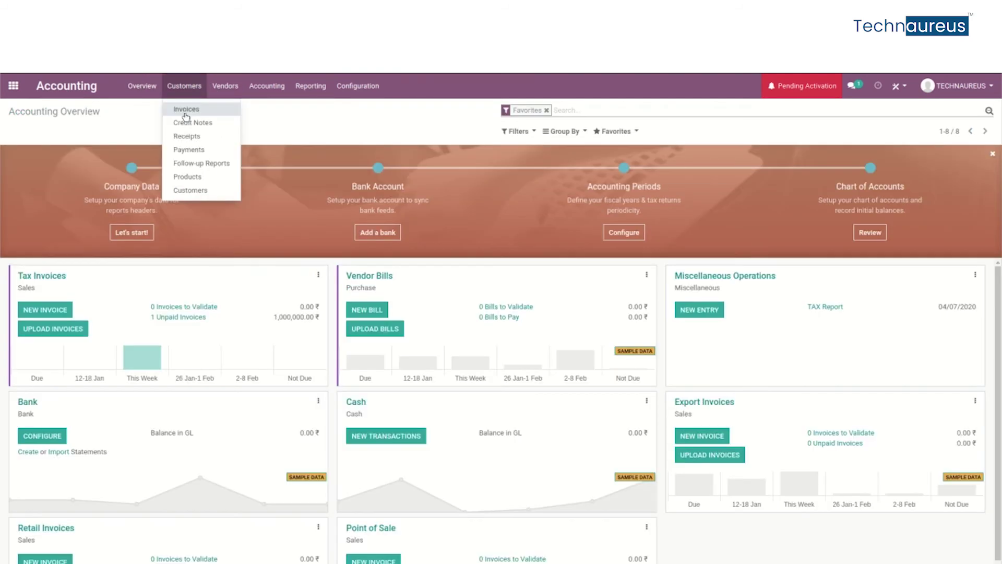
pyautogui.click(183, 109)
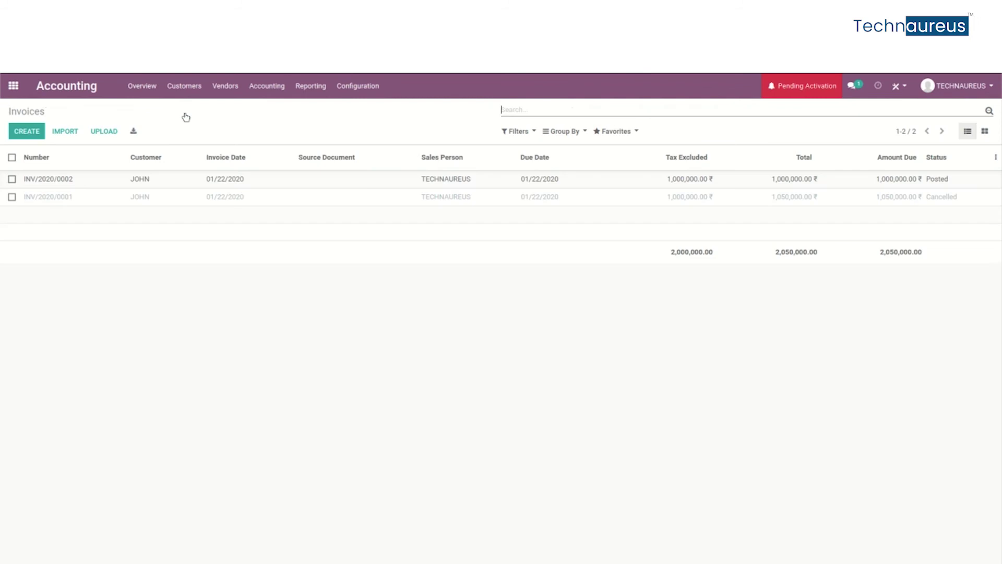
pyautogui.click(195, 181)
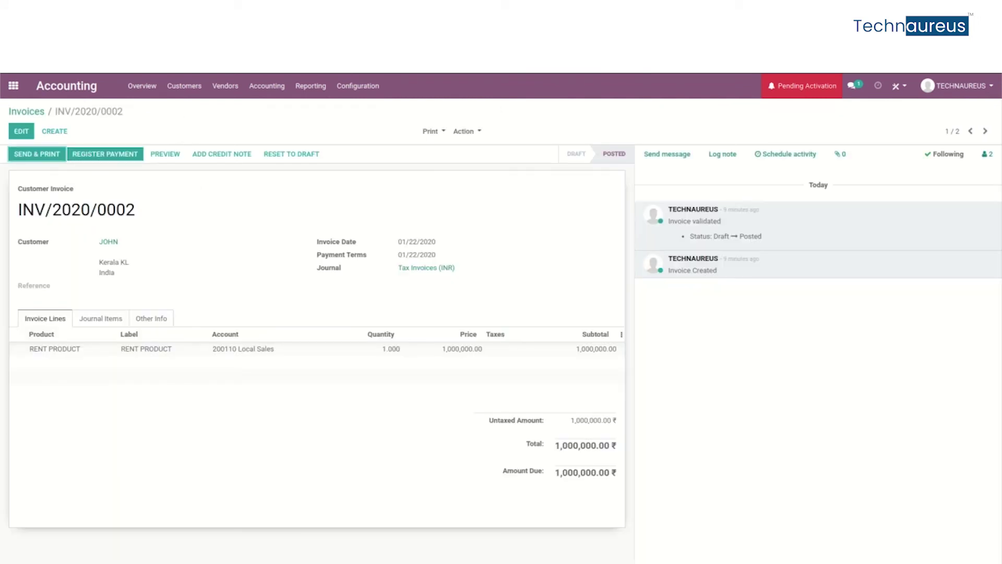
# Set the income account of RENT PRODUCT to 00111 RENT EXPENSE and save the product.
pyautogui.click(219, 87)
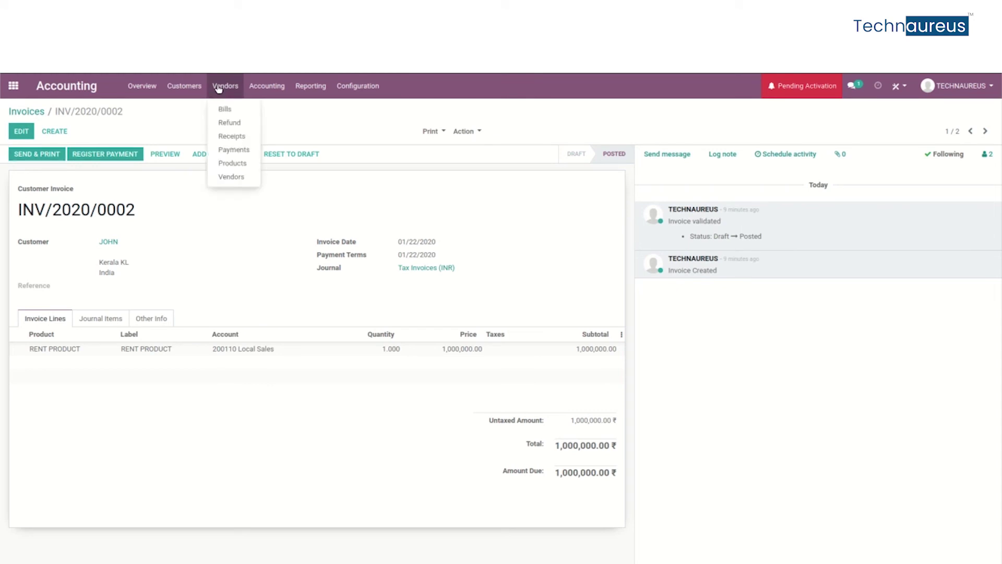
pyautogui.click(233, 164)
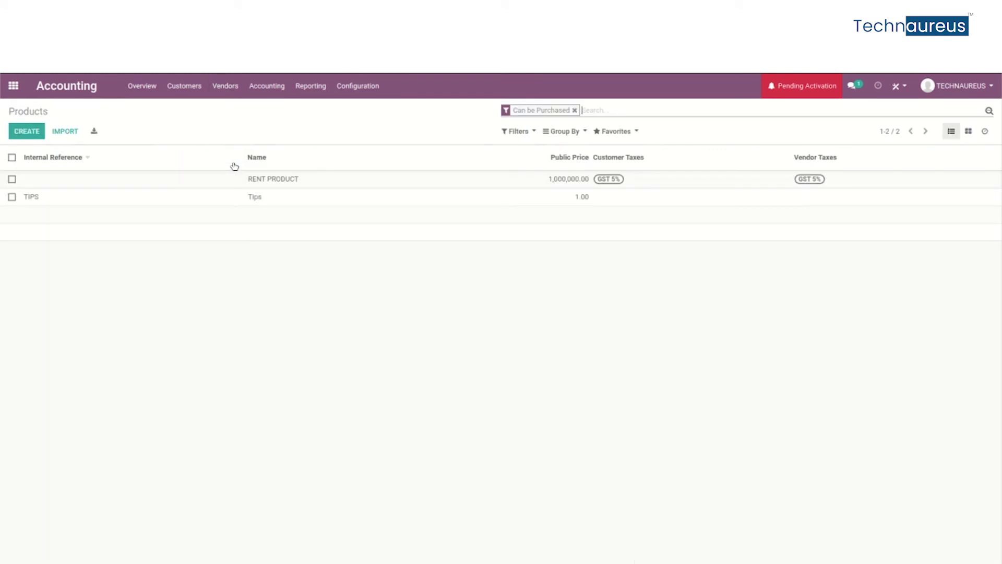
pyautogui.click(268, 178)
pyautogui.click(259, 261)
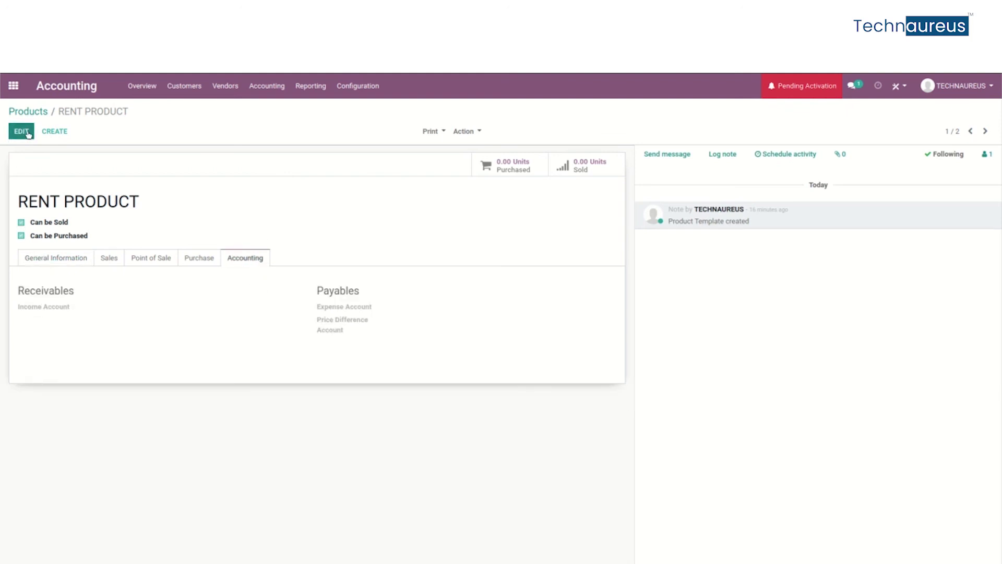
pyautogui.click(22, 132)
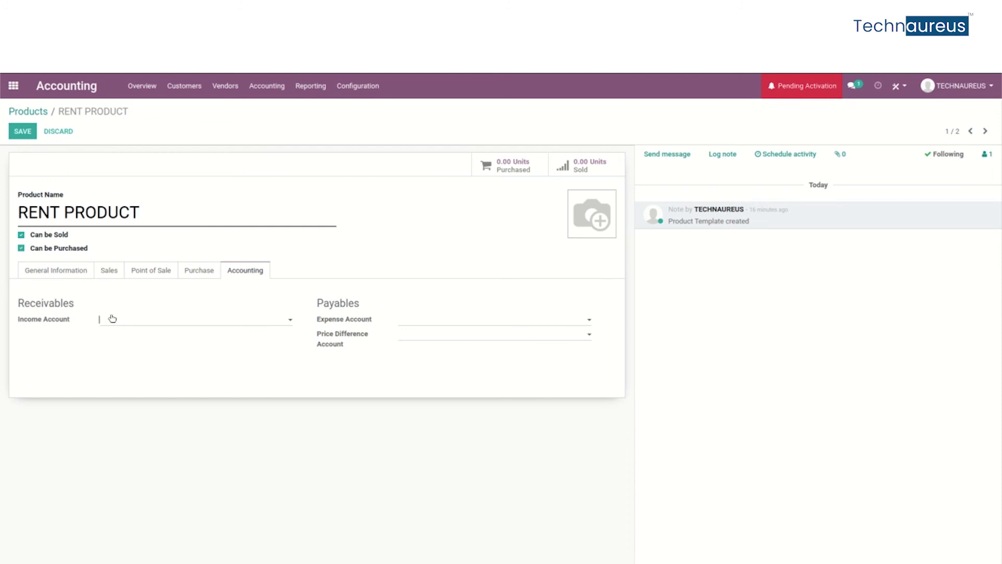
pyautogui.click(112, 318)
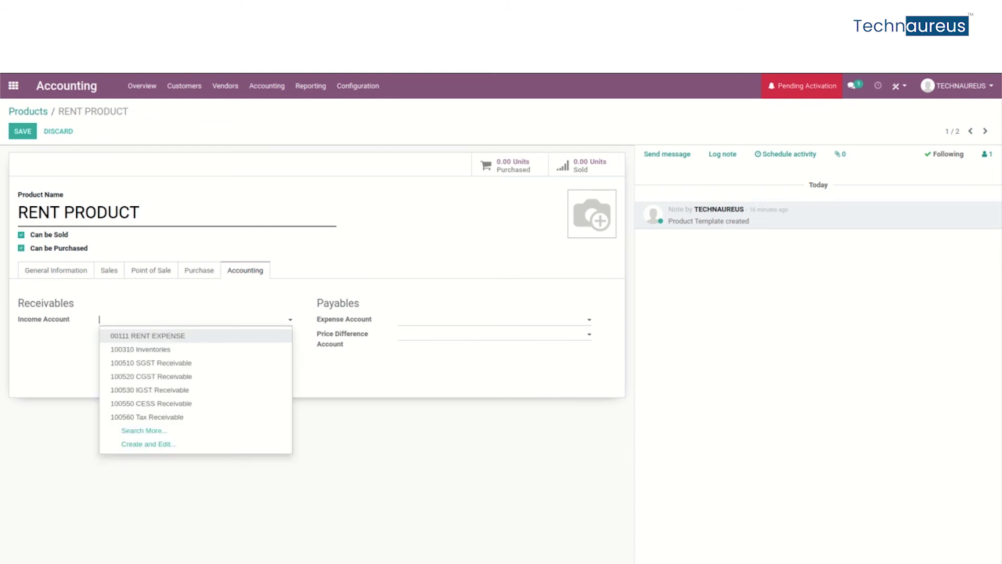
pyautogui.click(172, 337)
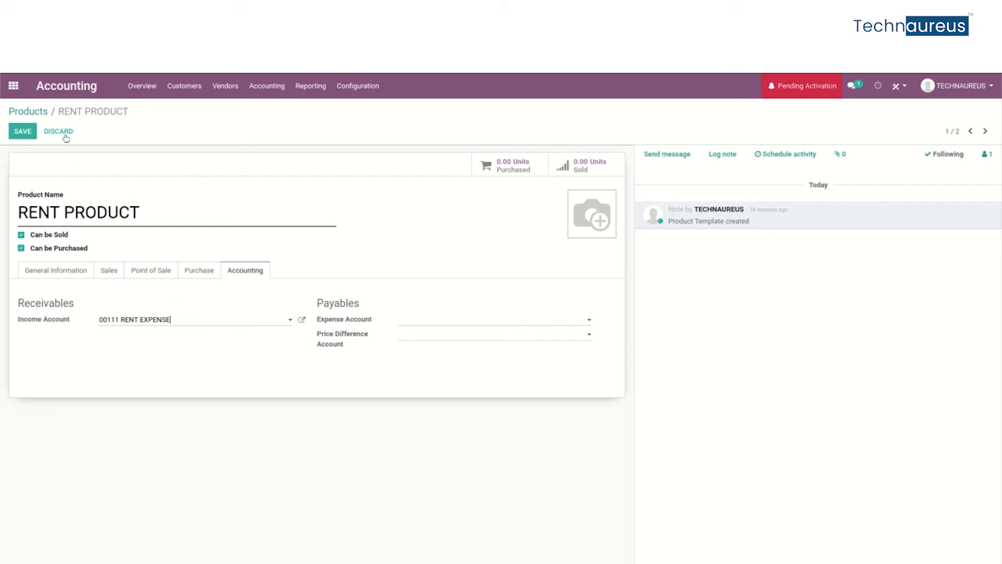
pyautogui.click(27, 133)
# Create a Tax Invoices customer invoice with a RENT PRODUCT line, select the existing company customer, and post it.
pyautogui.click(140, 90)
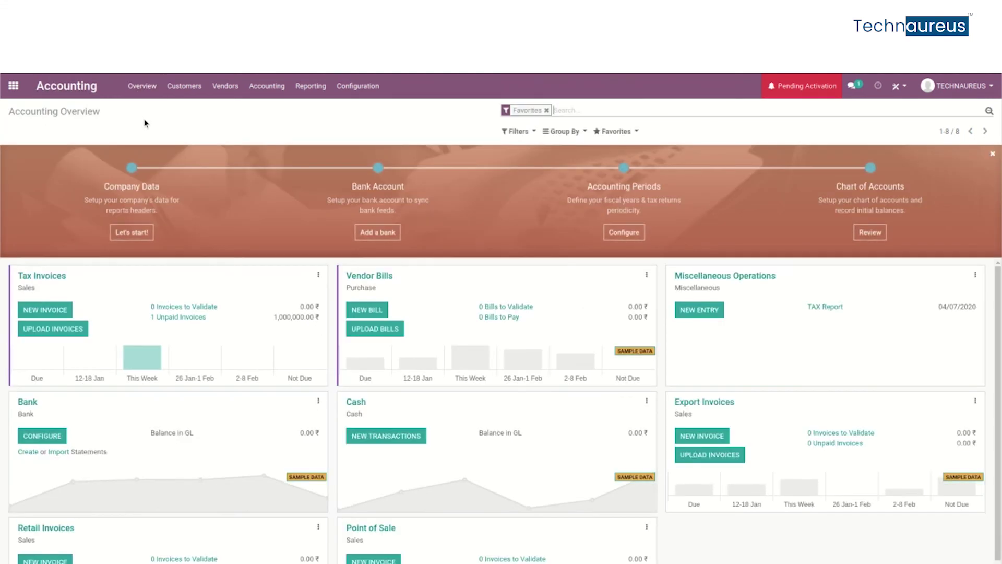
pyautogui.click(57, 311)
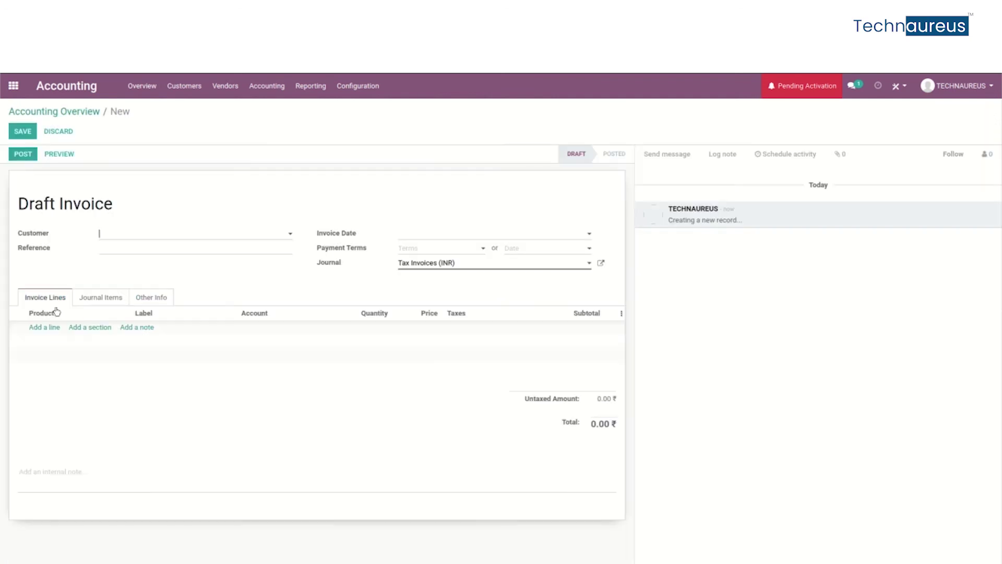
pyautogui.click(58, 327)
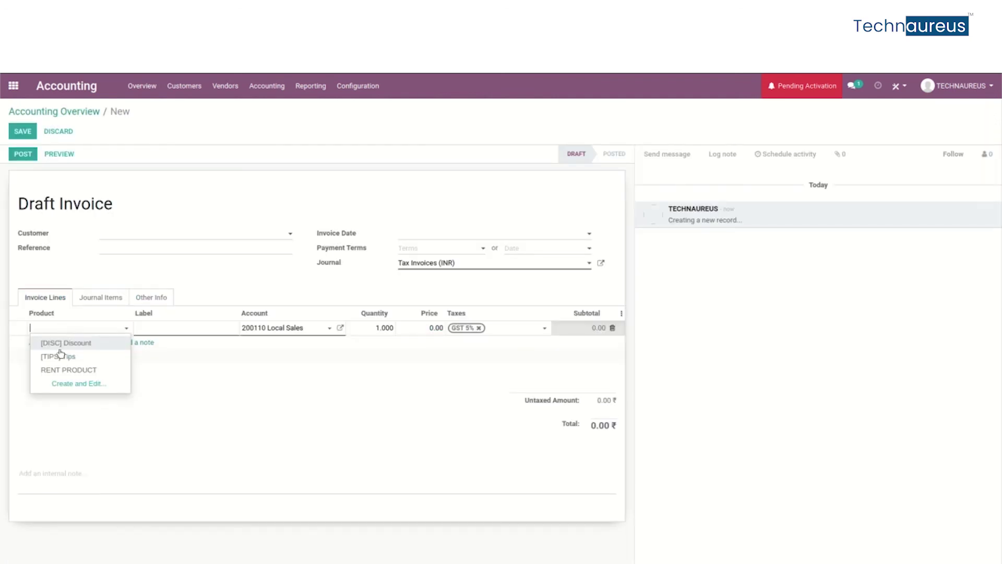
pyautogui.click(65, 371)
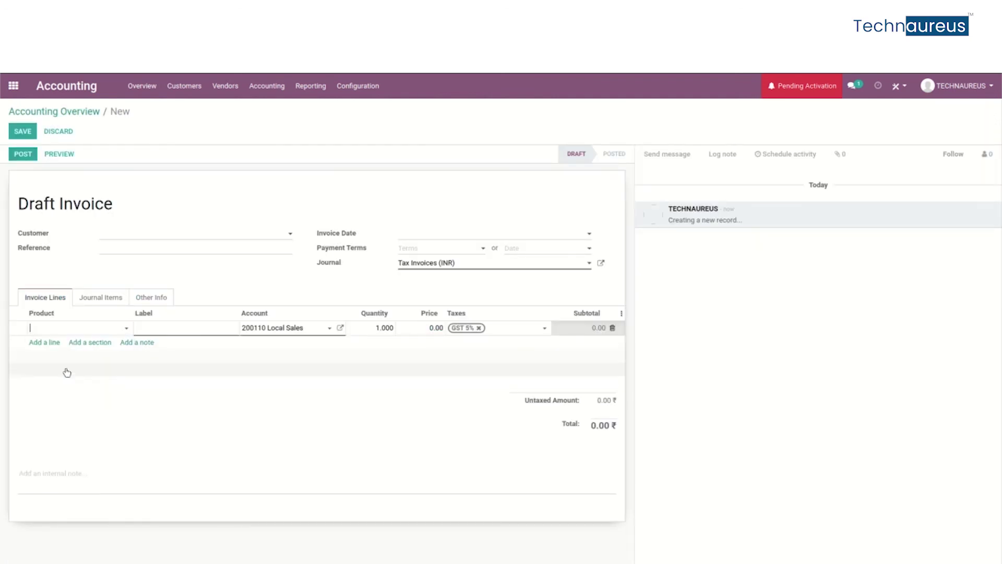
pyautogui.click(159, 242)
pyautogui.click(166, 251)
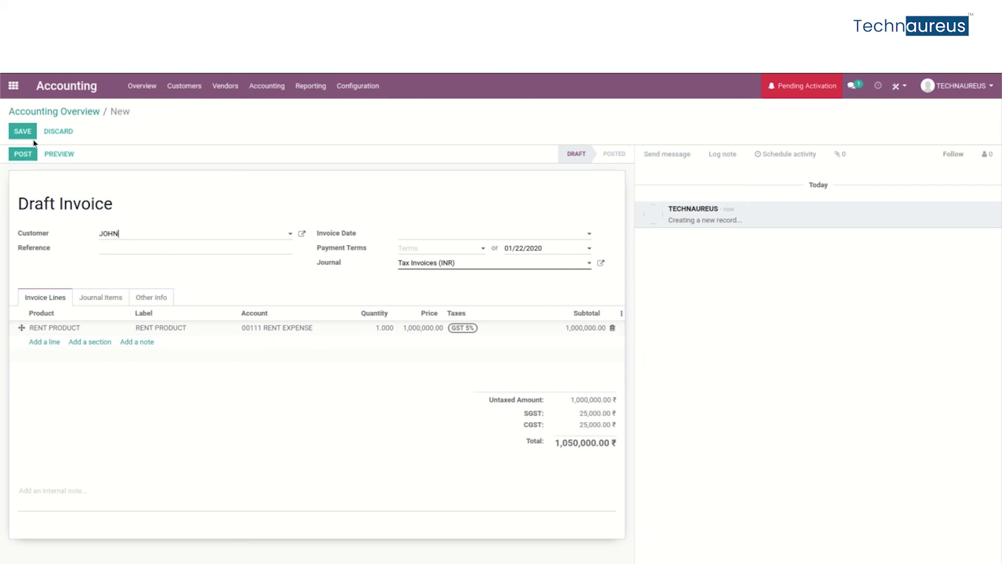
pyautogui.click(25, 155)
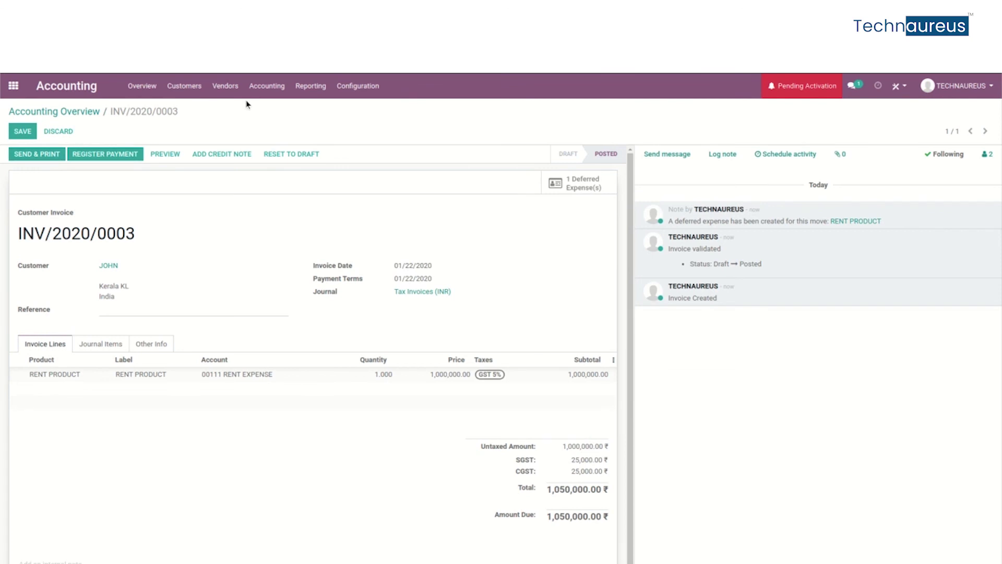
# Open the RENT PRODUCT entry in the Deferred Expenses list to review its expense board.
pyautogui.click(256, 88)
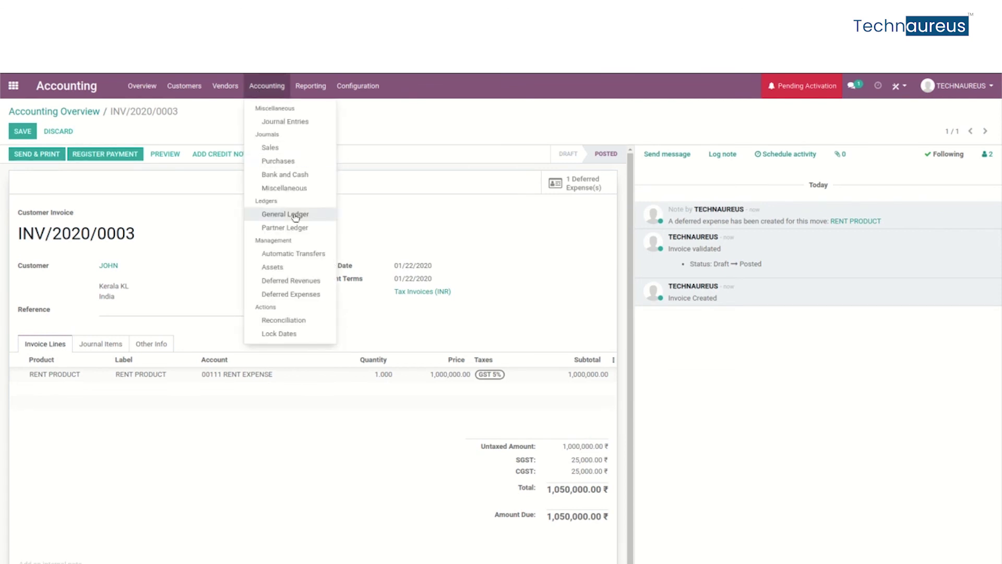
pyautogui.click(305, 295)
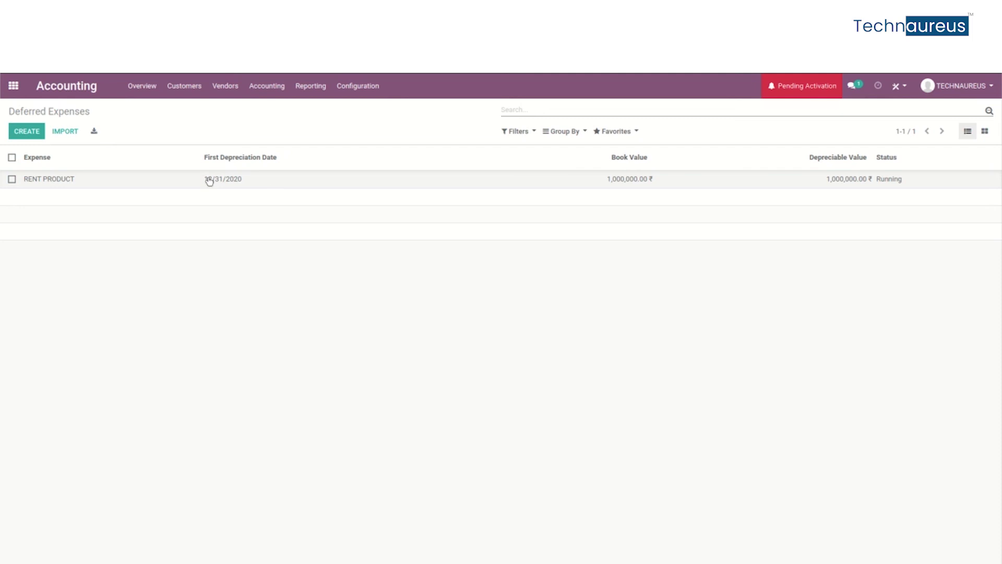
pyautogui.click(191, 180)
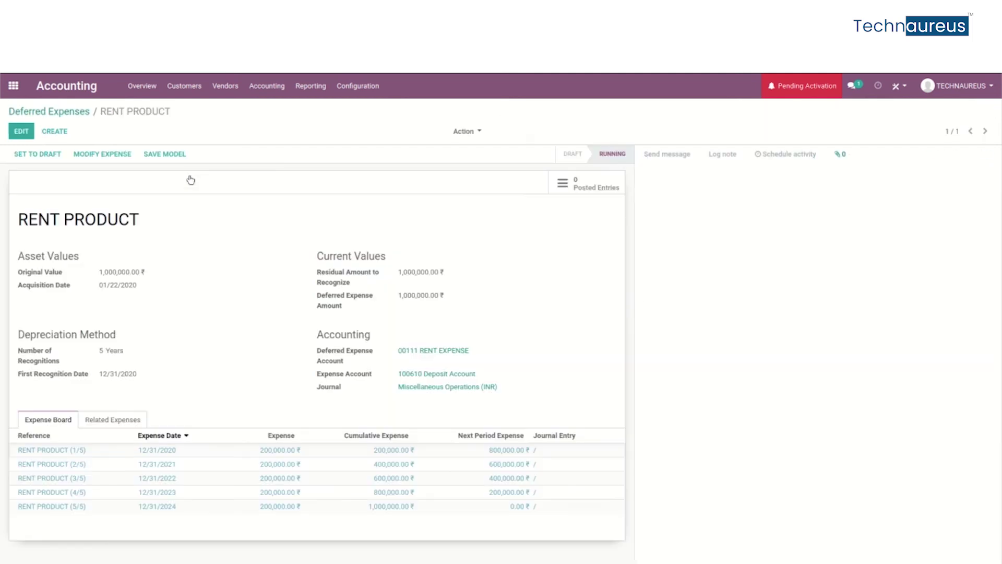